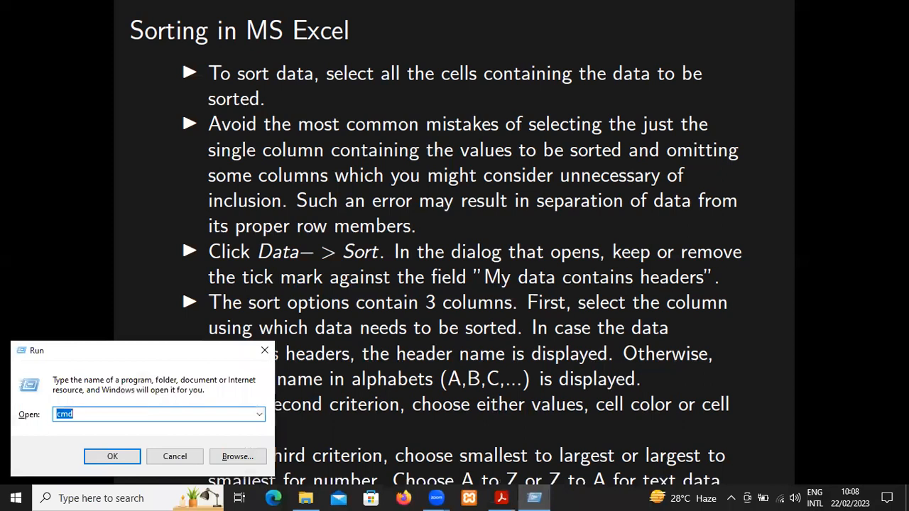
Launch Excel, dismiss the Office activation wizard and create a new blank workbook
{"action": "key", "text": "Return"}
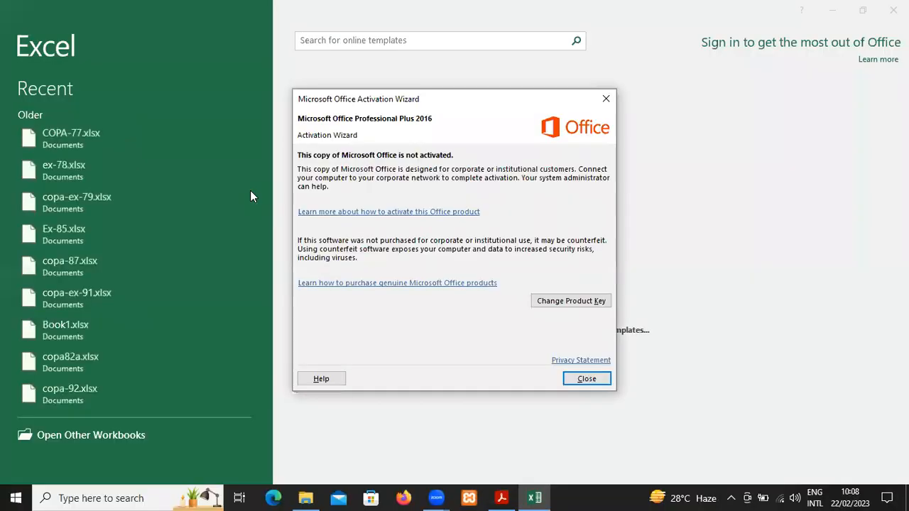
{"action": "left_click", "coordinate": [607, 100]}
{"action": "left_click", "coordinate": [384, 157]}
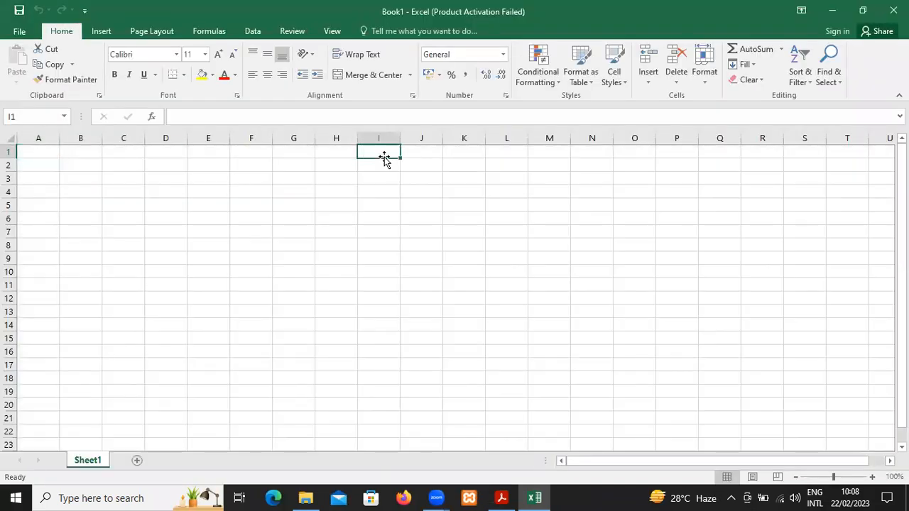
Enter the headers "Sl. No." in A1 and "Name" in B1
{"action": "key", "text": "Left"}
{"action": "key", "text": "Left"}
{"action": "key", "text": "Left"}
{"action": "key", "text": "Left"}
{"action": "key", "text": "Left"}
{"action": "key", "text": "Left"}
{"action": "key", "text": "Left"}
{"action": "key", "text": "Left"}
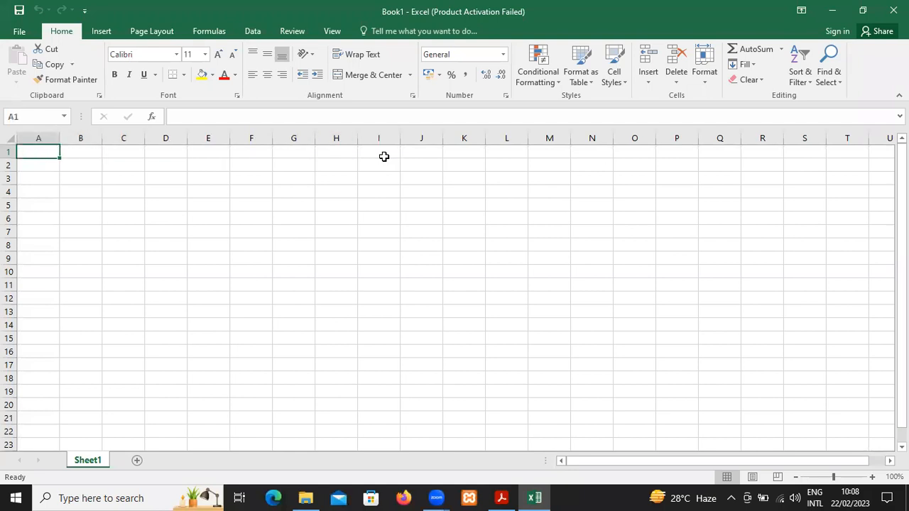
{"action": "left_click", "coordinate": [871, 477]}
{"action": "left_click", "coordinate": [871, 476]}
{"action": "left_click", "coordinate": [871, 476]}
{"action": "left_click", "coordinate": [871, 477]}
{"action": "left_click", "coordinate": [871, 477]}
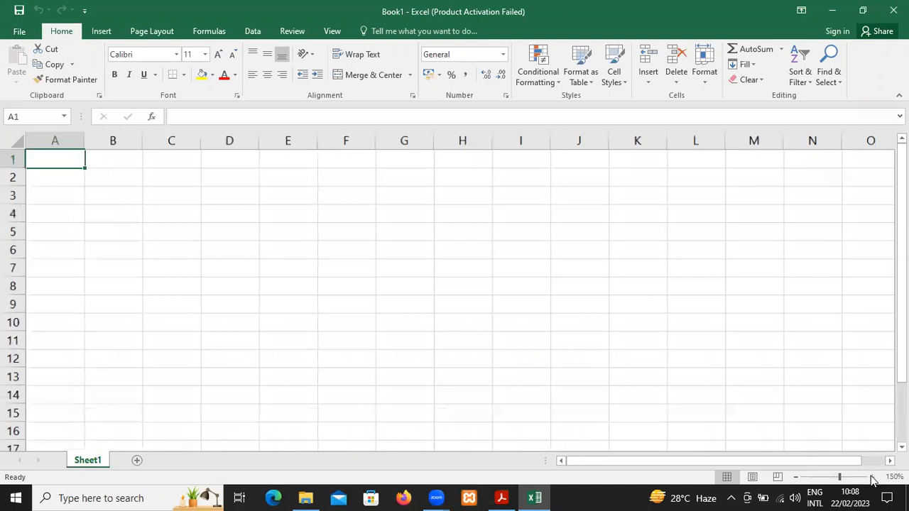
{"action": "left_click", "coordinate": [871, 476]}
{"action": "type", "text": "Sl."}
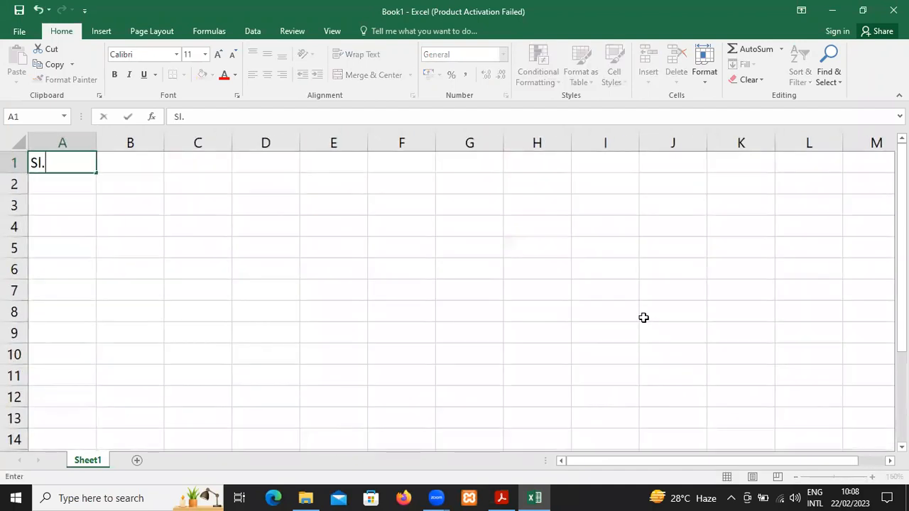
{"action": "type", "text": " No."}
{"action": "key", "text": "Tab"}
{"action": "type", "text": "Name"}
{"action": "key", "text": "Tab"}
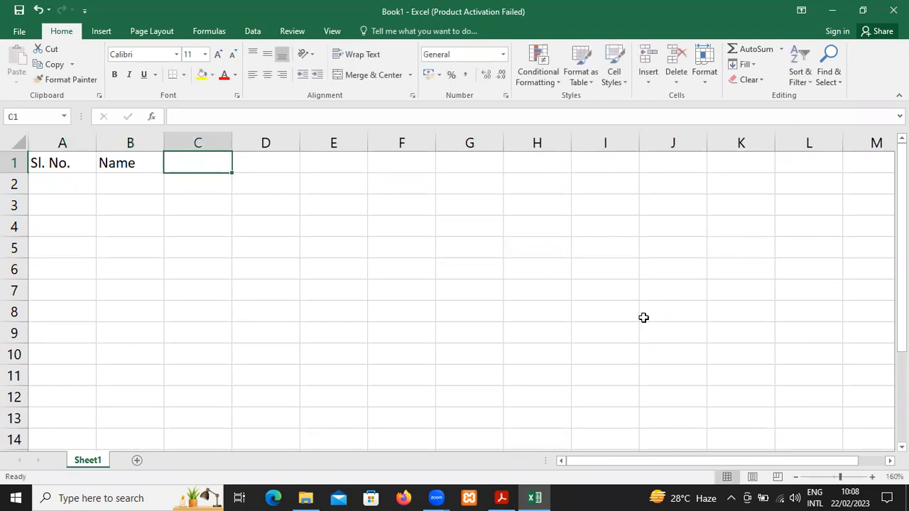
Enter the headers "Mark" in C1 and "DoB" in D1
{"action": "type", "text": "A"}
{"action": "key", "text": "BackSpace"}
{"action": "type", "text": "Mark"}
{"action": "key", "text": "Tab"}
{"action": "type", "text": "DoB"}
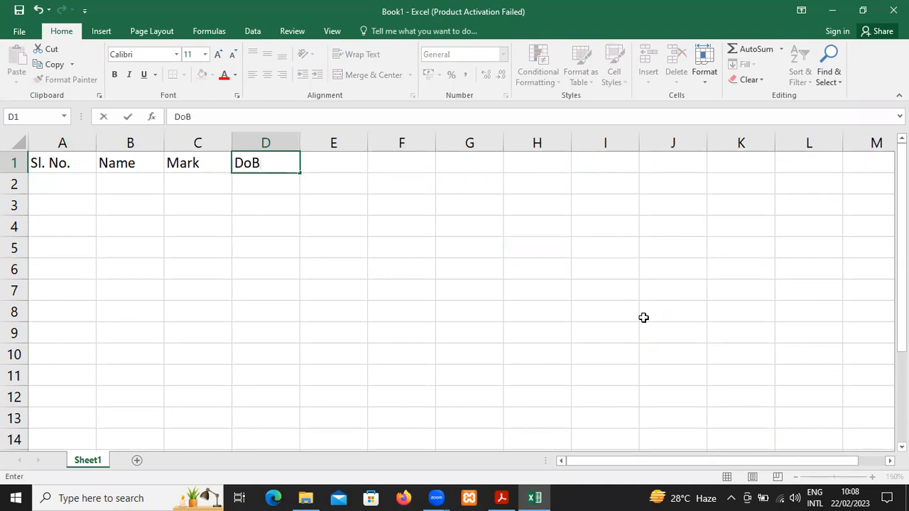
{"action": "key", "text": "Return"}
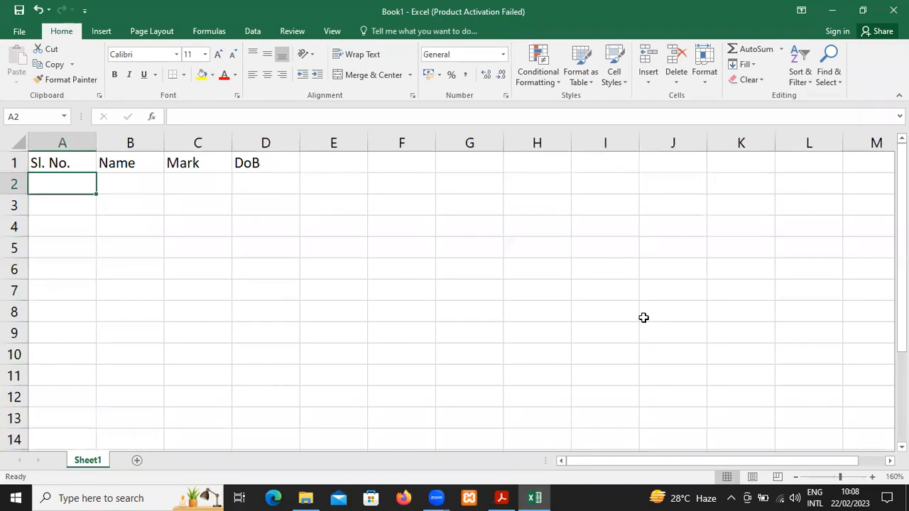
Enter serial number 1 in A2 and the formula =CHAR(ROW()+65) in B2
{"action": "type", "text": "1"}
{"action": "key", "text": "Tab"}
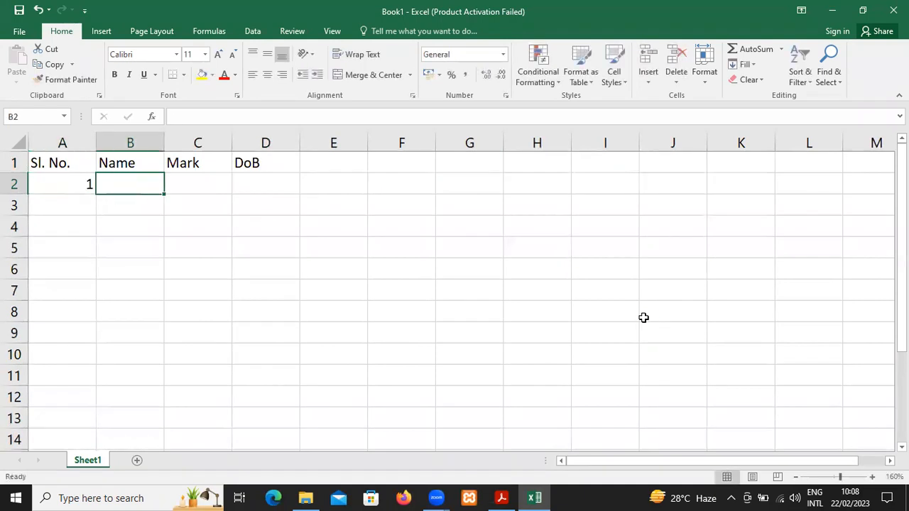
{"action": "type", "text": "=char"}
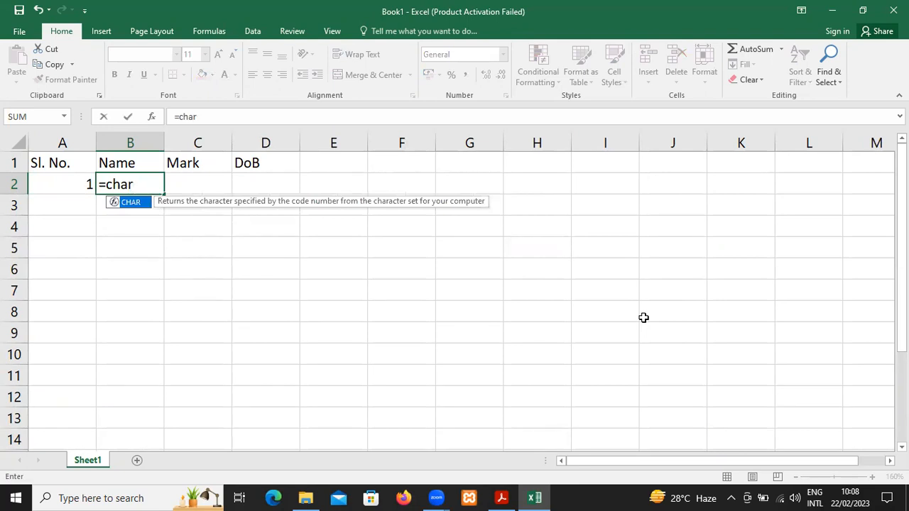
{"action": "type", "text": "("}
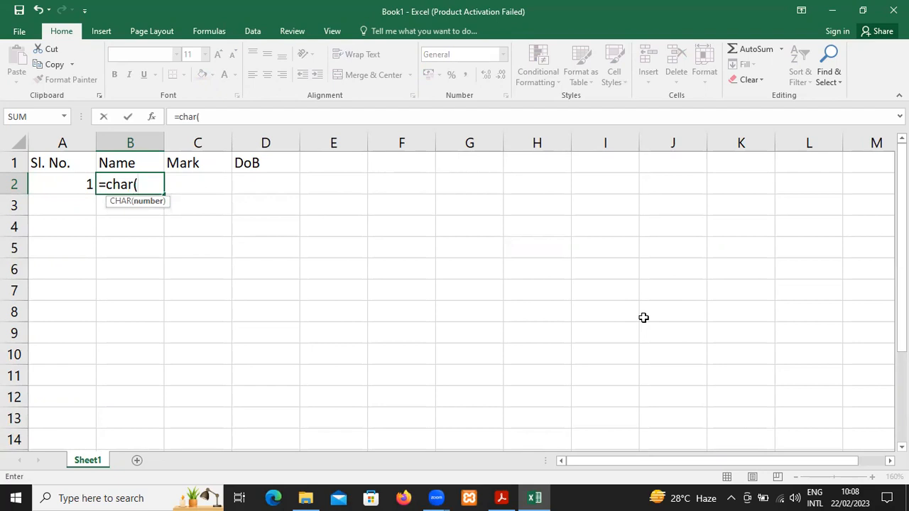
{"action": "type", "text": "row"}
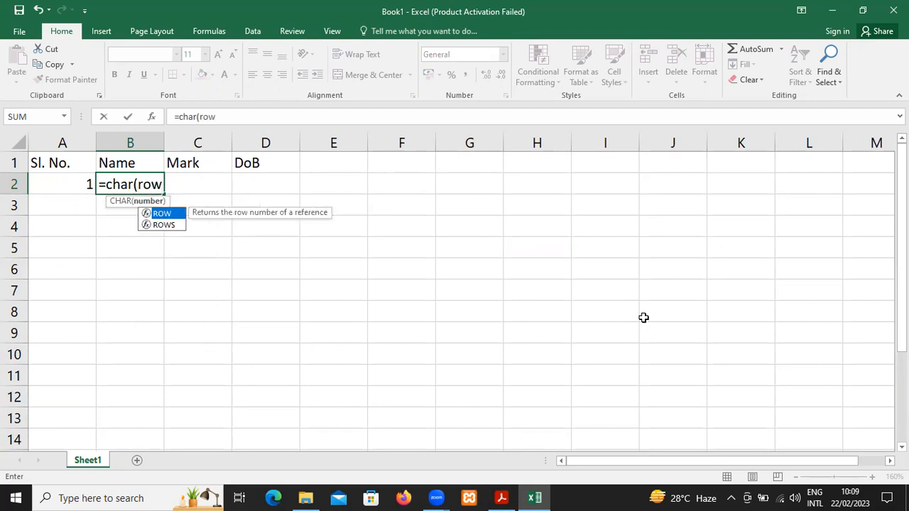
{"action": "type", "text": "()+"}
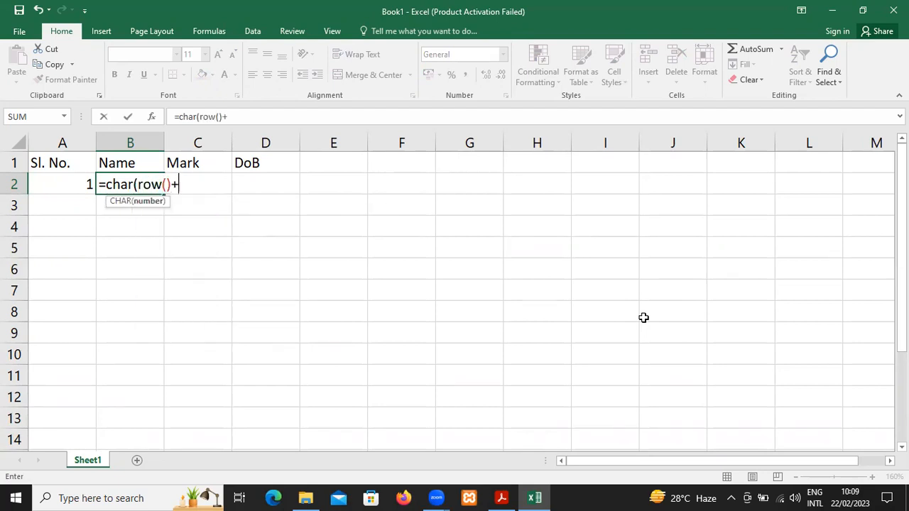
{"action": "type", "text": "64)"}
{"action": "key", "text": "BackSpace"}
{"action": "key", "text": "BackSpace"}
{"action": "type", "text": "5)"}
{"action": "key", "text": "Return"}
Change the number added to the row in B2's formula to 63, making it =CHAR(ROW()+63)
{"action": "key", "text": "Up"}
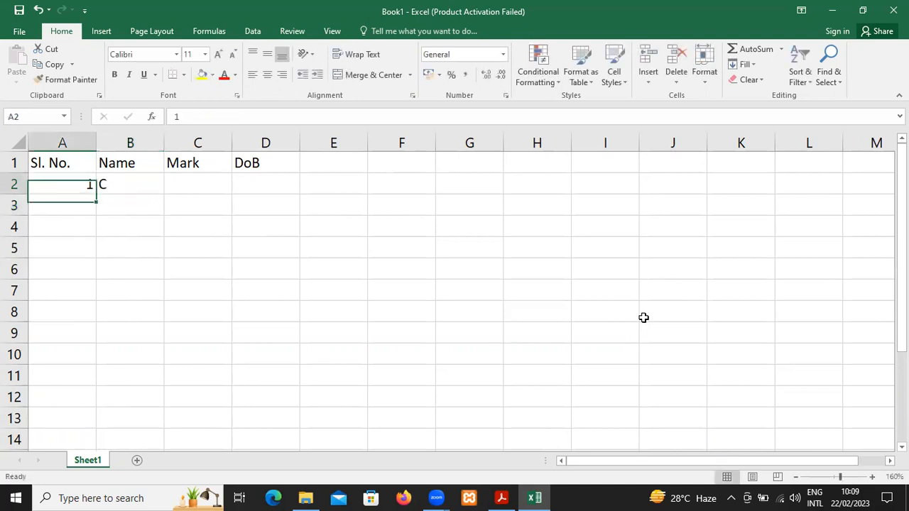
{"action": "key", "text": "Right"}
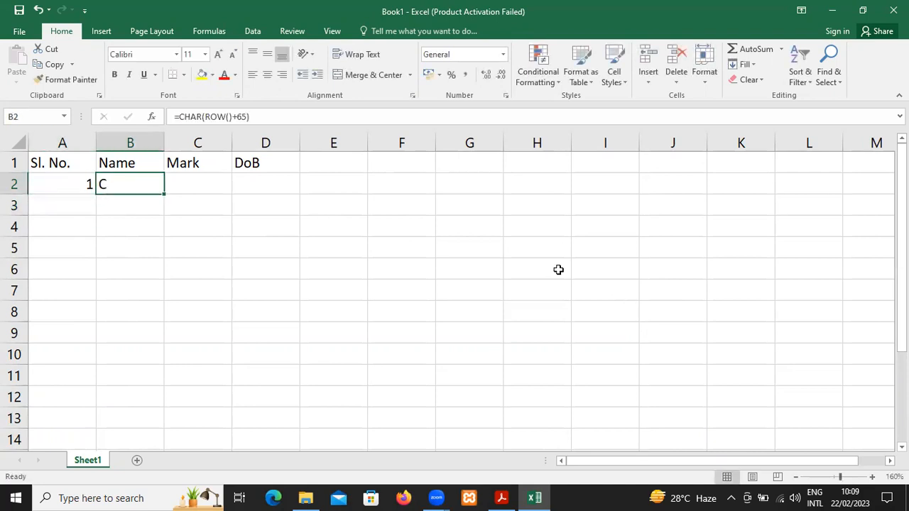
{"action": "left_click", "coordinate": [248, 116]}
{"action": "key", "text": "BackSpace"}
{"action": "type", "text": "3"}
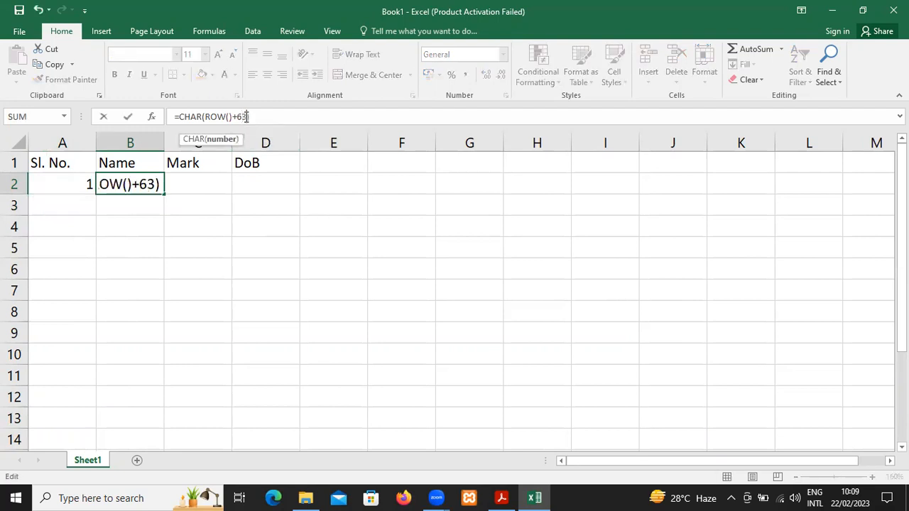
{"action": "key", "text": "Return"}
{"action": "key", "text": "Up"}
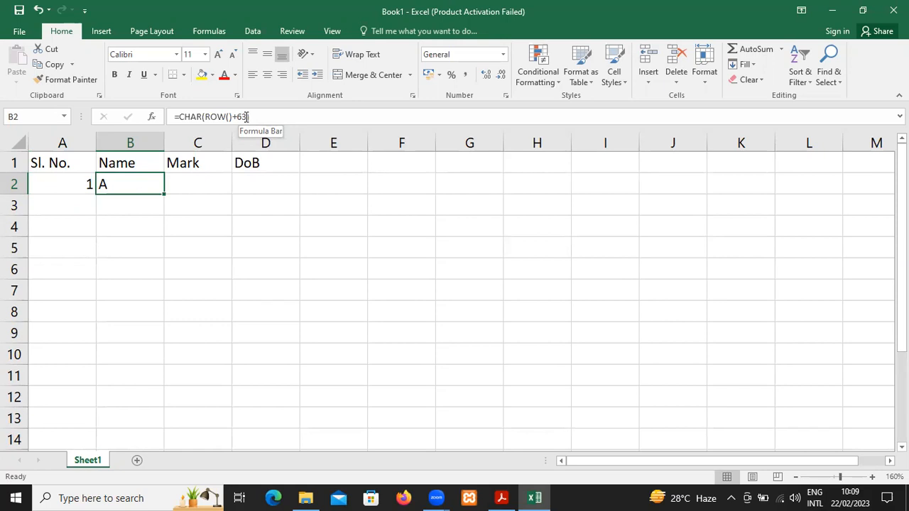
Enter the formula =RANDBETWEEN(80,100) in C2 to generate a random mark
{"action": "key", "text": "Tab"}
{"action": "type", "text": "=ram"}
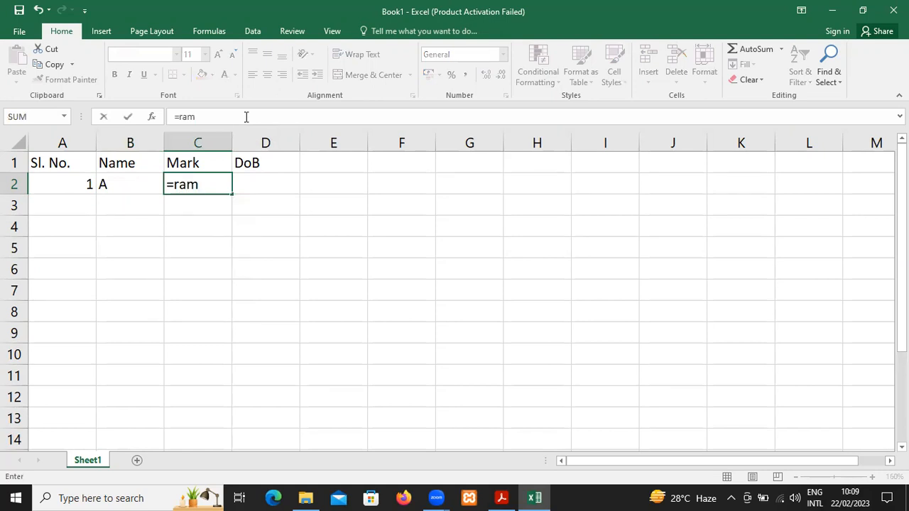
{"action": "key", "text": "BackSpace"}
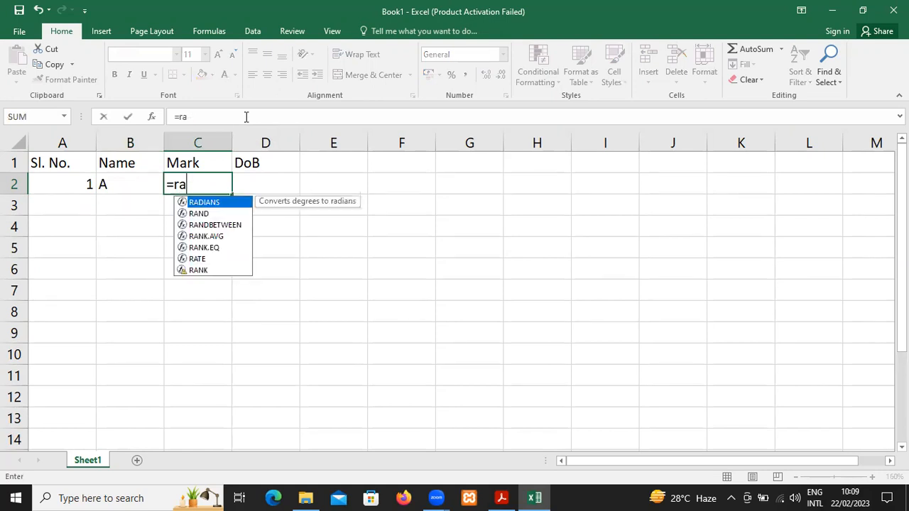
{"action": "type", "text": "ndbetween"}
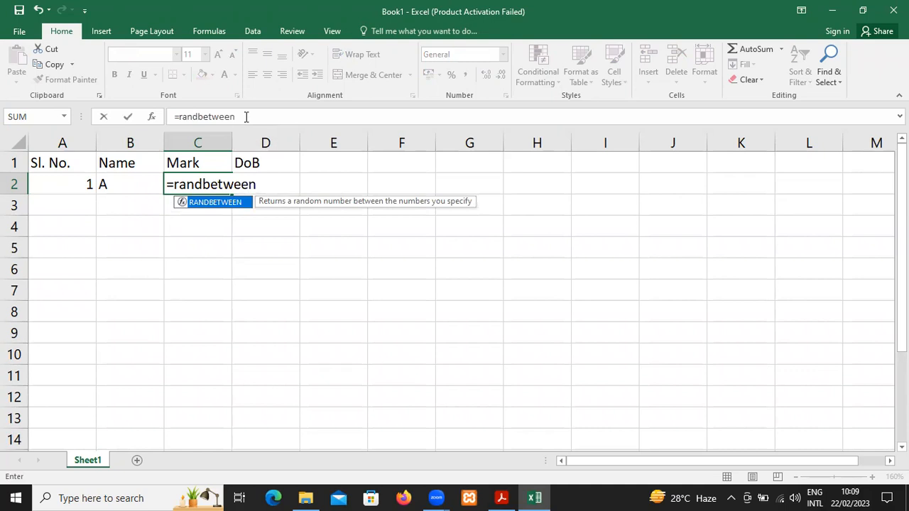
{"action": "type", "text": "(80,100)"}
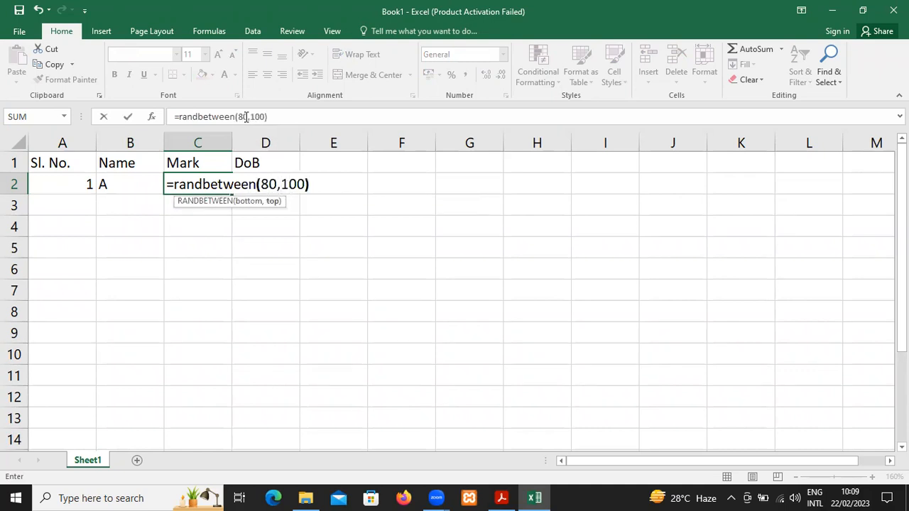
{"action": "key", "text": "Tab"}
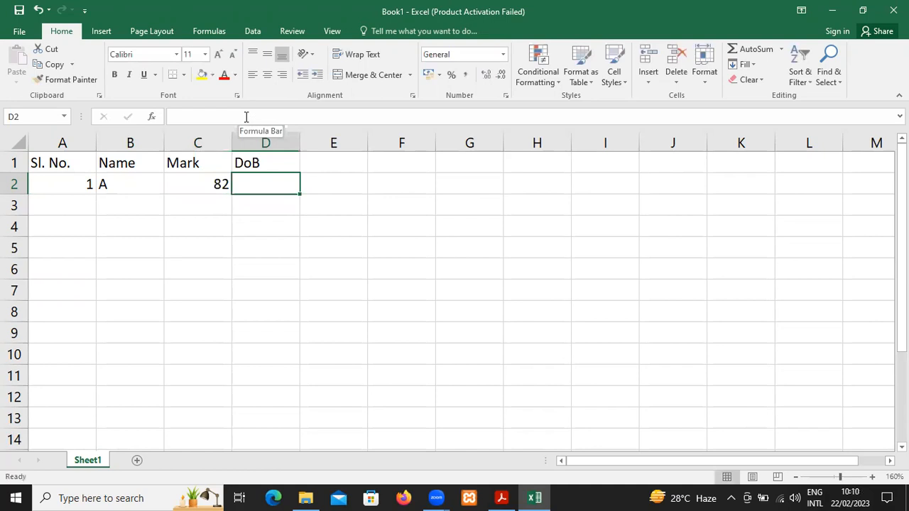
{"action": "type", "text": "=date"}
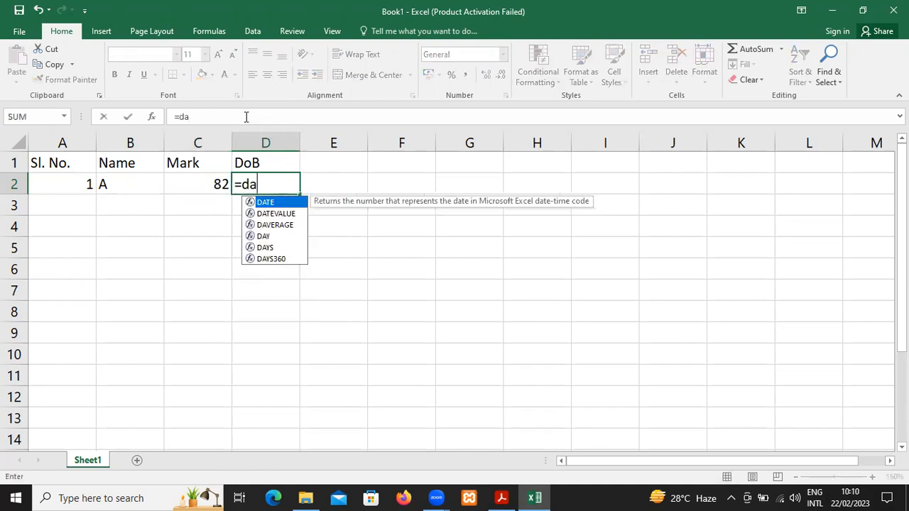
{"action": "key", "text": "BackSpace"}
{"action": "key", "text": "BackSpace"}
{"action": "key", "text": "BackSpace"}
{"action": "key", "text": "BackSpace"}
{"action": "key", "text": "BackSpace"}
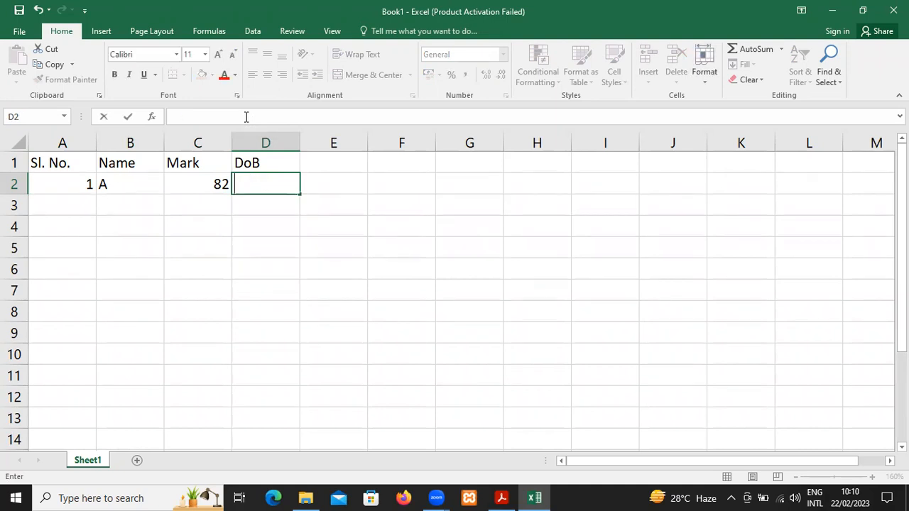
{"action": "key", "text": "Escape"}
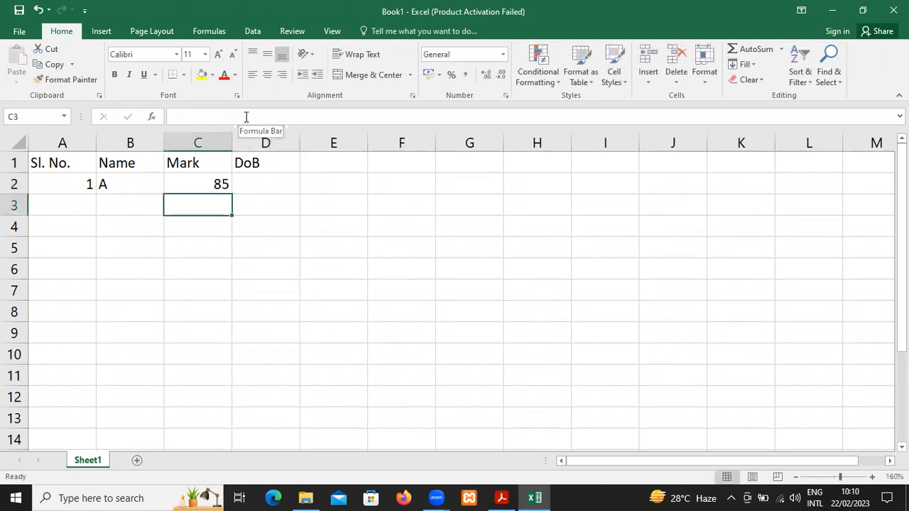
Enter a date of birth in year-month-day order in D2 under the DoB header
{"action": "key", "text": "Up"}
{"action": "key", "text": "Right"}
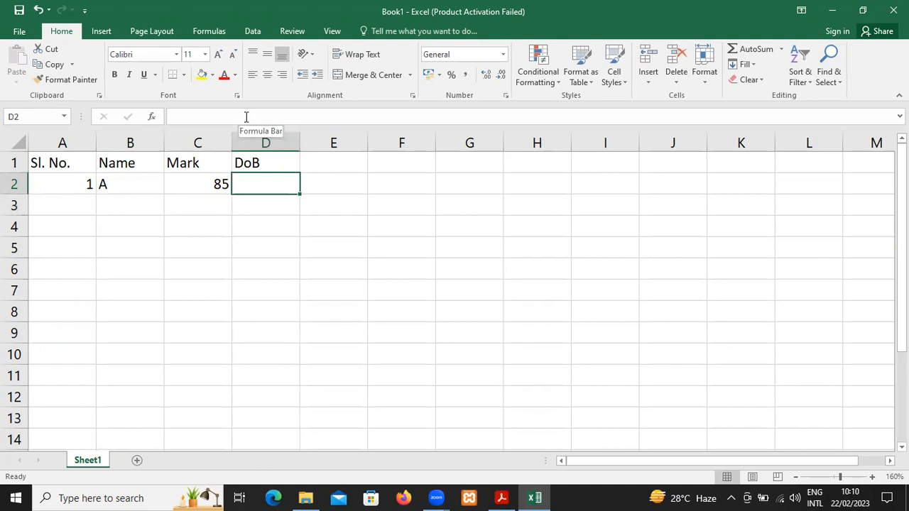
{"action": "type", "text": "200"}
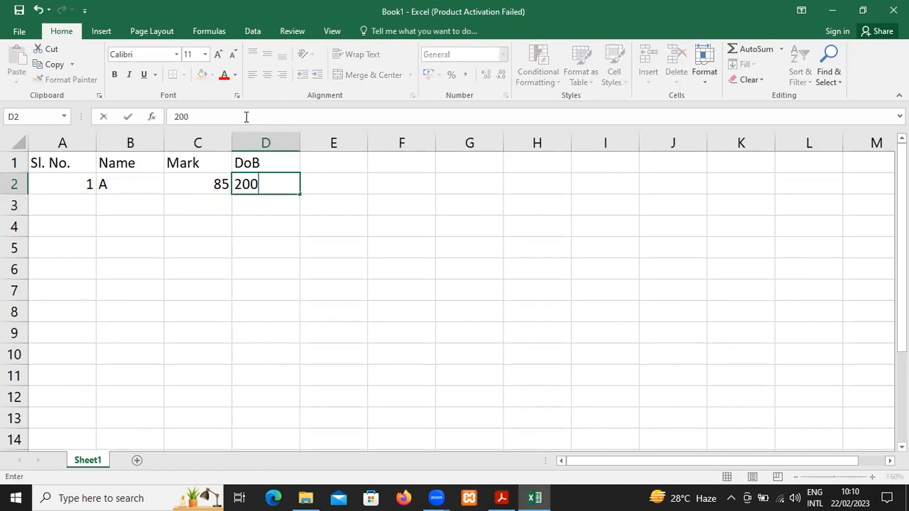
{"action": "type", "text": "0-08-0"}
{"action": "type", "text": "1"}
{"action": "key", "text": "Return"}
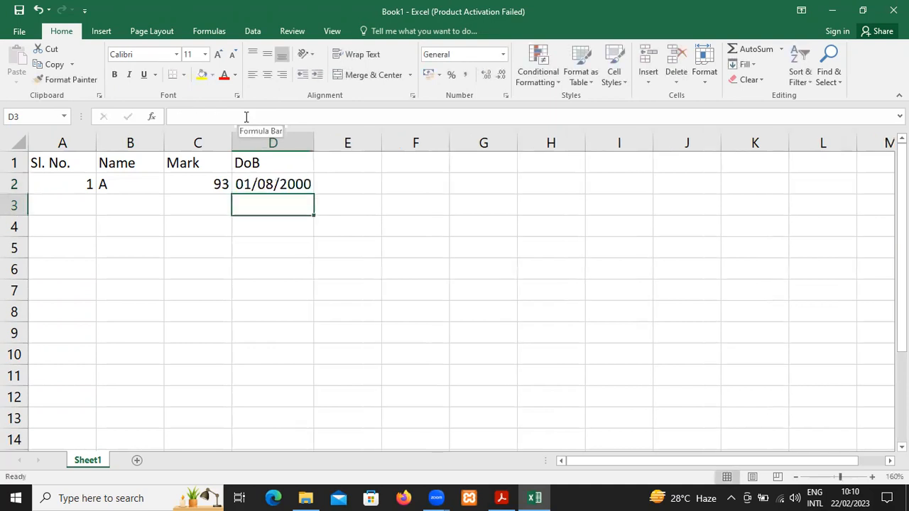
Apply the Number format to the date in D2
{"action": "key", "text": "Up"}
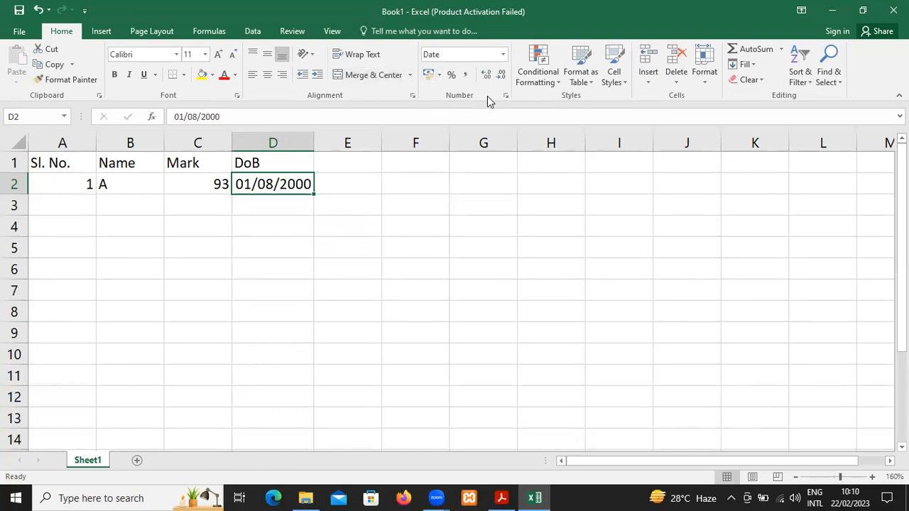
{"action": "left_click", "coordinate": [503, 55]}
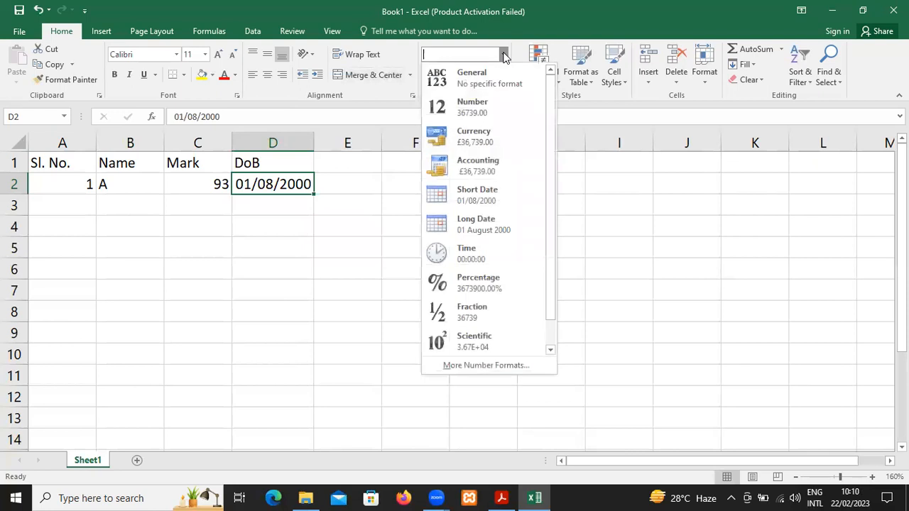
{"action": "left_click", "coordinate": [499, 107]}
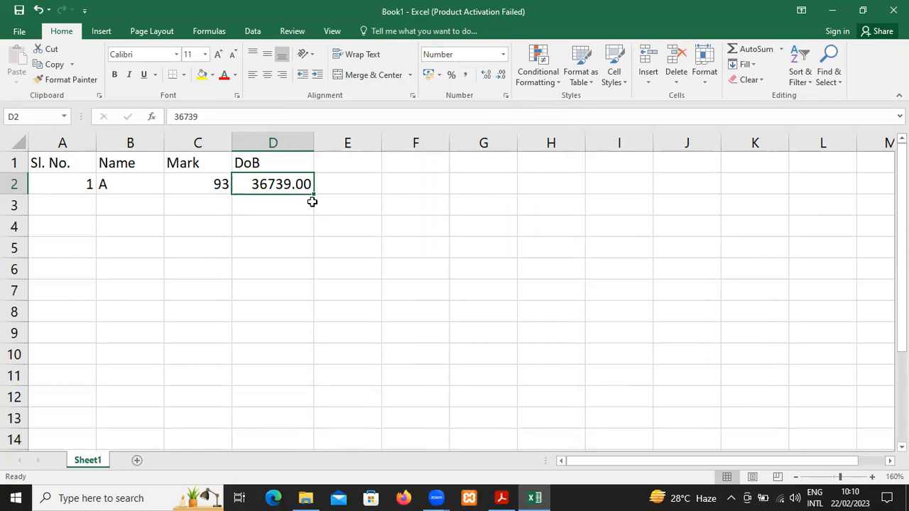
Enter the formula =RANDBETWEEN(36000,37000) in D3 to generate a random date serial number
{"action": "left_click", "coordinate": [312, 205]}
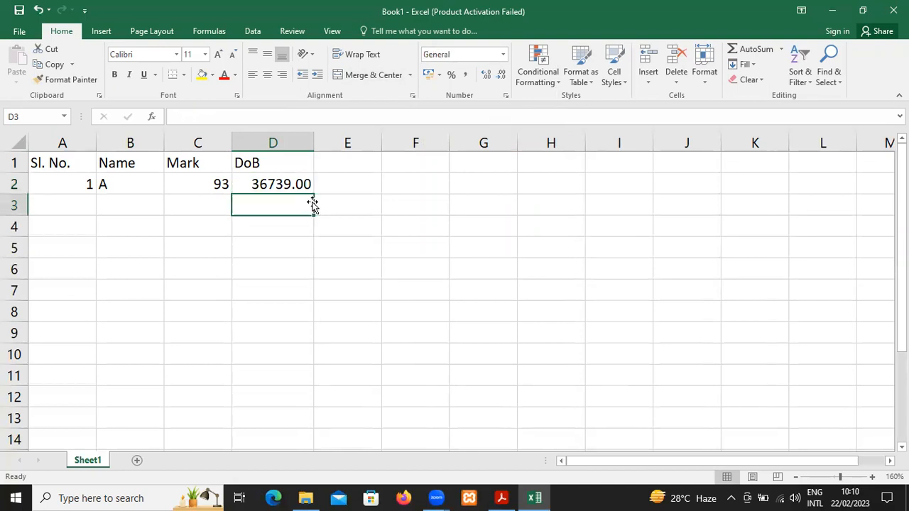
{"action": "type", "text": "=ram"}
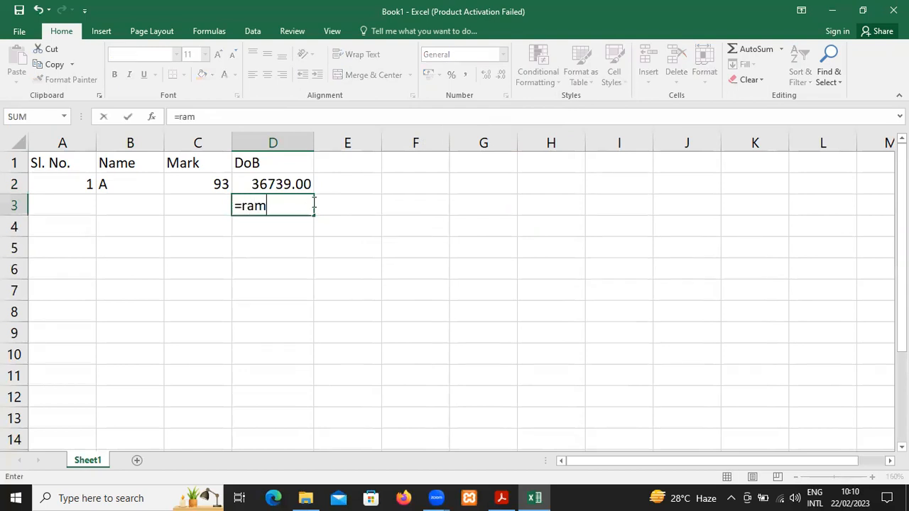
{"action": "key", "text": "BackSpace"}
{"action": "type", "text": "ndbetw"}
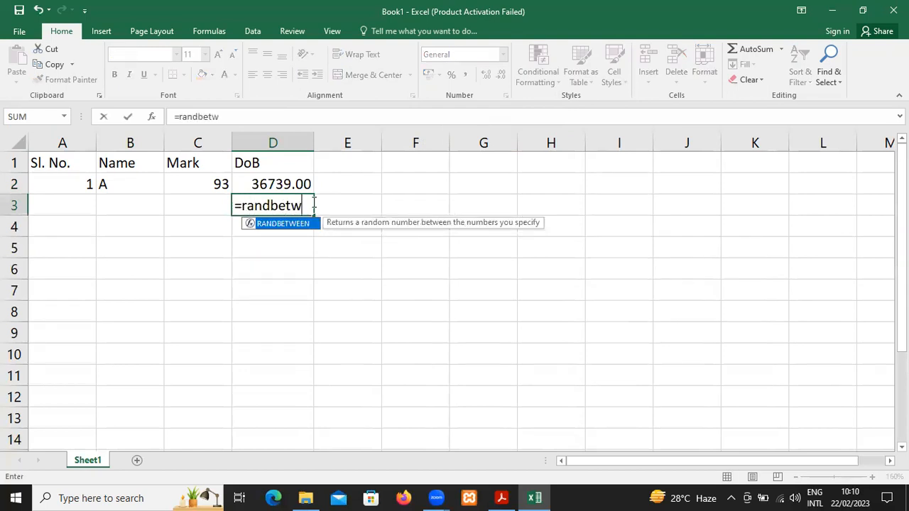
{"action": "type", "text": "een("}
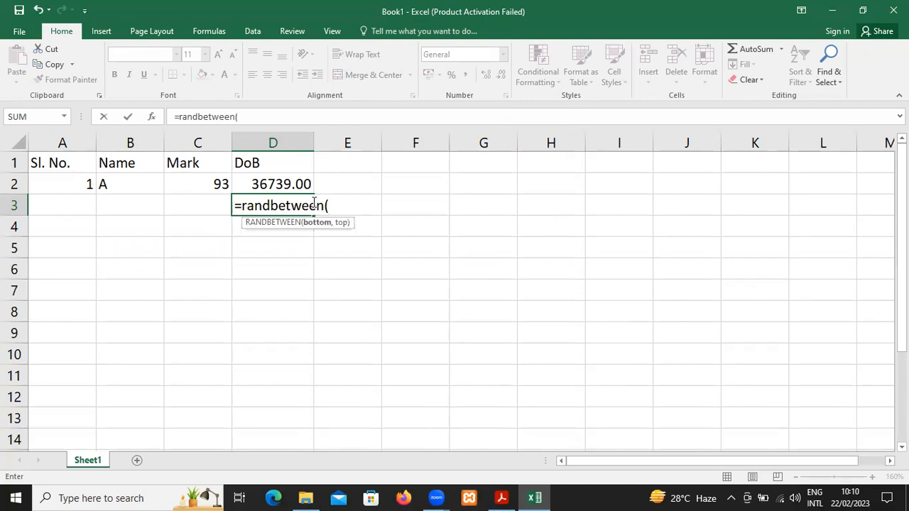
{"action": "type", "text": "36,000"}
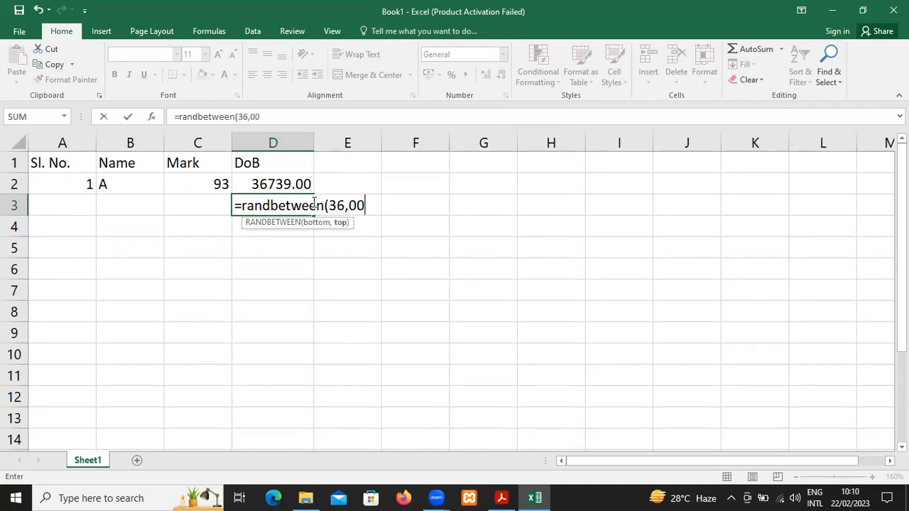
{"action": "key", "text": "BackSpace"}
{"action": "key", "text": "BackSpace"}
{"action": "key", "text": "BackSpace"}
{"action": "key", "text": "BackSpace"}
{"action": "type", "text": "000,"}
{"action": "type", "text": "38000"}
{"action": "key", "text": "BackSpace"}
{"action": "key", "text": "BackSpace"}
{"action": "key", "text": "BackSpace"}
{"action": "key", "text": "BackSpace"}
{"action": "type", "text": "70"}
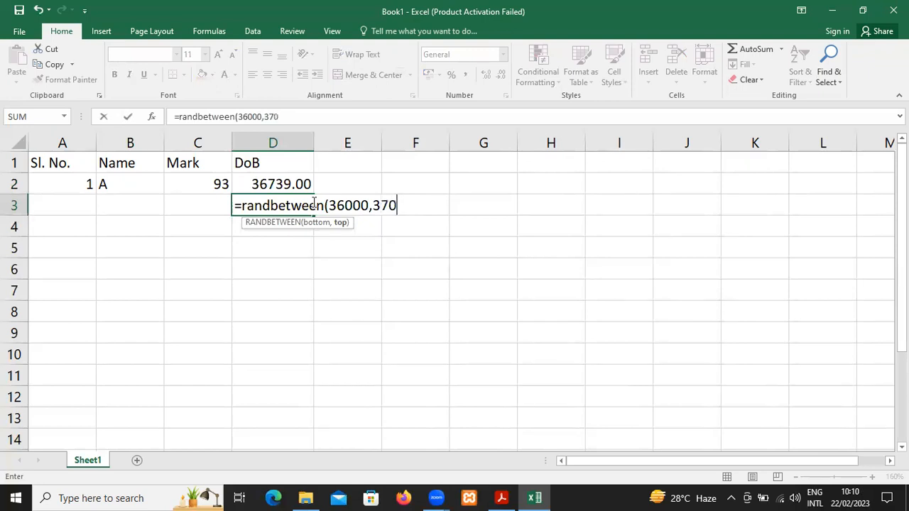
{"action": "type", "text": "00)"}
{"action": "key", "text": "Return"}
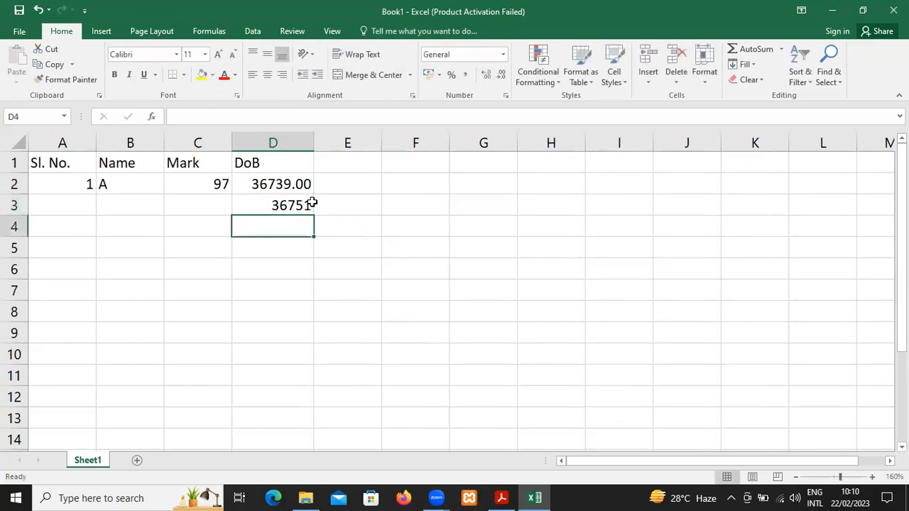
Copy the random date formula from D3 into D4:D11
{"action": "key", "text": "Up"}
{"action": "key", "text": "Up"}
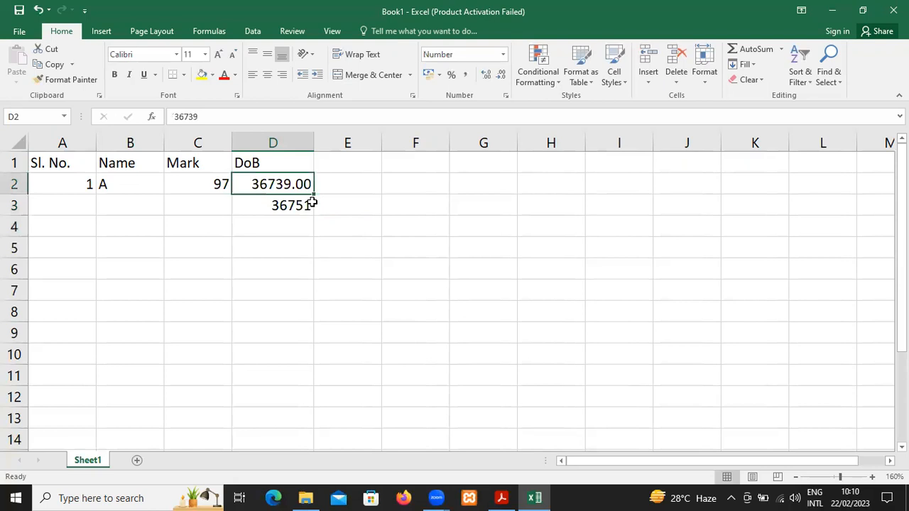
{"action": "key", "text": "Down"}
{"action": "key", "text": "ctrl+c"}
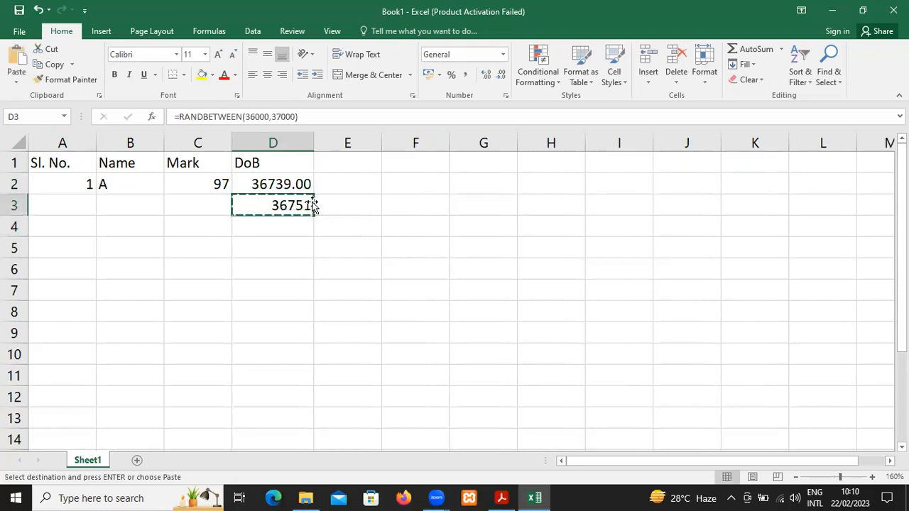
{"action": "key", "text": "Down"}
{"action": "key", "text": "shift+Down"}
{"action": "key", "text": "shift+Down"}
{"action": "key", "text": "shift+Down"}
{"action": "key", "text": "shift+Down"}
{"action": "key", "text": "shift+Down"}
{"action": "key", "text": "shift+Down"}
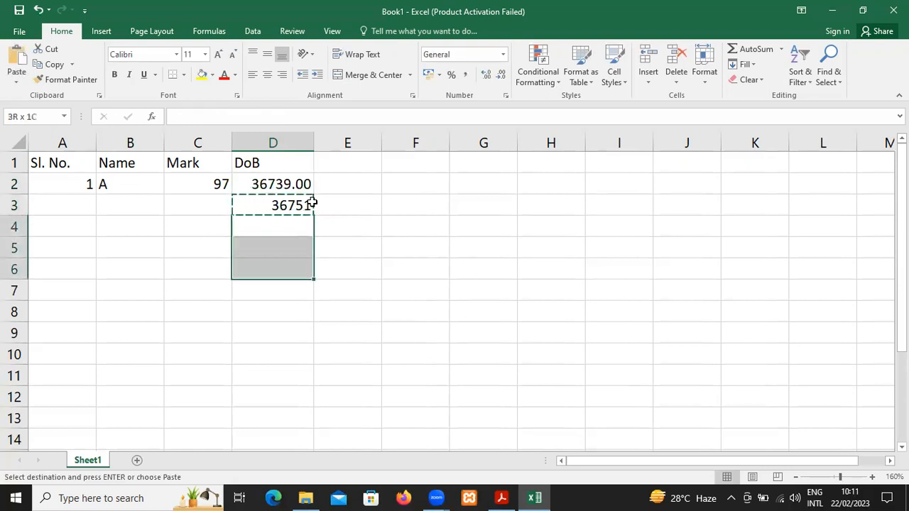
{"action": "key", "text": "shift+Down"}
{"action": "key", "text": "Return"}
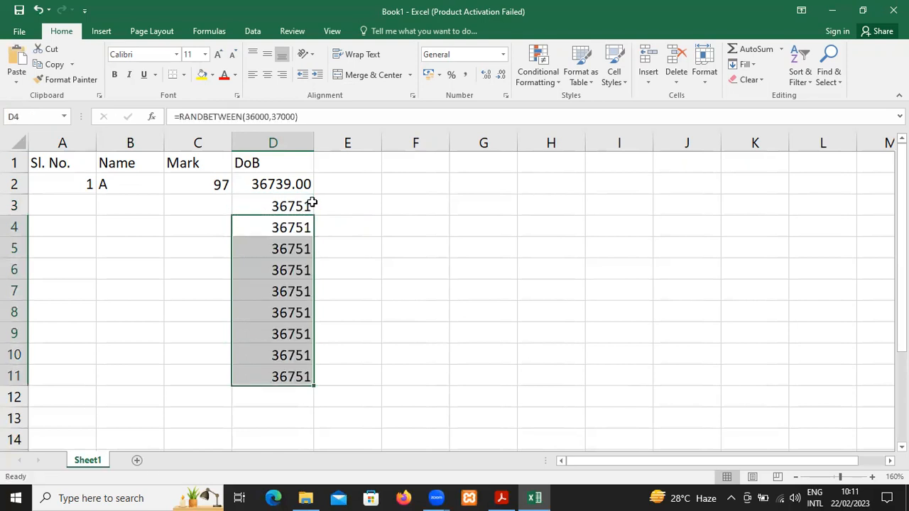
Copy the random mark formula from C2 into C3:C11
{"action": "left_click", "coordinate": [313, 206]}
{"action": "key", "text": "Left"}
{"action": "key", "text": "Up"}
{"action": "key", "text": "ctrl+c"}
{"action": "key", "text": "Down"}
{"action": "key", "text": "shift+Down"}
{"action": "key", "text": "shift+Down"}
{"action": "key", "text": "shift+Down"}
{"action": "key", "text": "shift+Down"}
{"action": "key", "text": "shift+Down"}
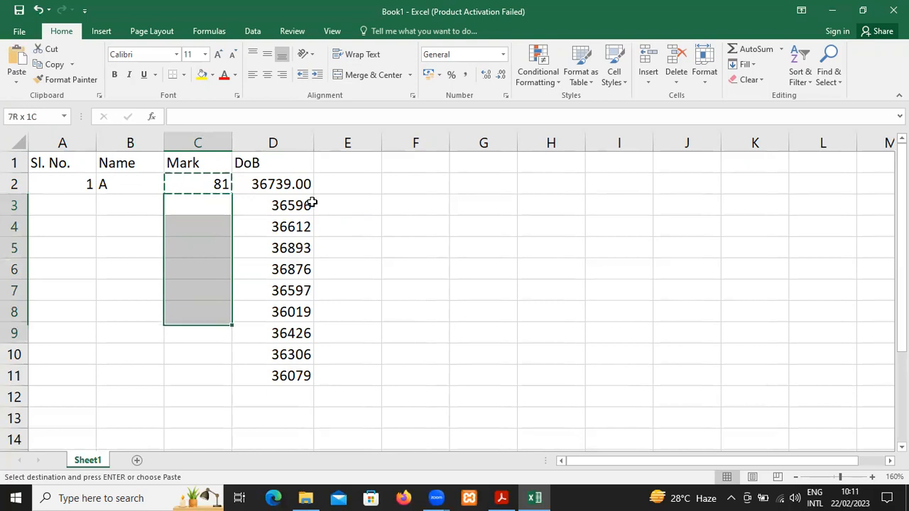
{"action": "key", "text": "shift+Down"}
{"action": "key", "text": "shift+Down"}
{"action": "key", "text": "shift+Down"}
{"action": "key", "text": "ctrl+v"}
{"action": "key", "text": "Escape"}
Copy the letter-generating formula from B2 into B3:B11 to fill the Name column
{"action": "key", "text": "Up"}
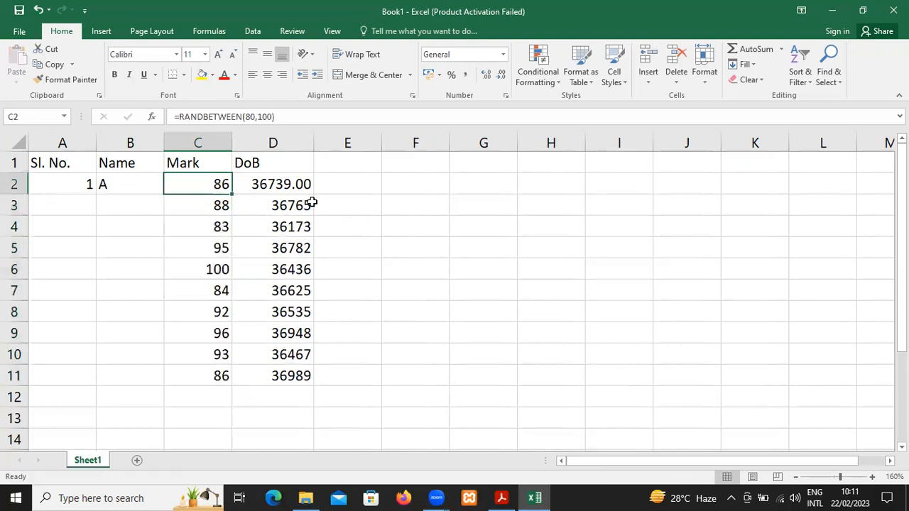
{"action": "key", "text": "Left"}
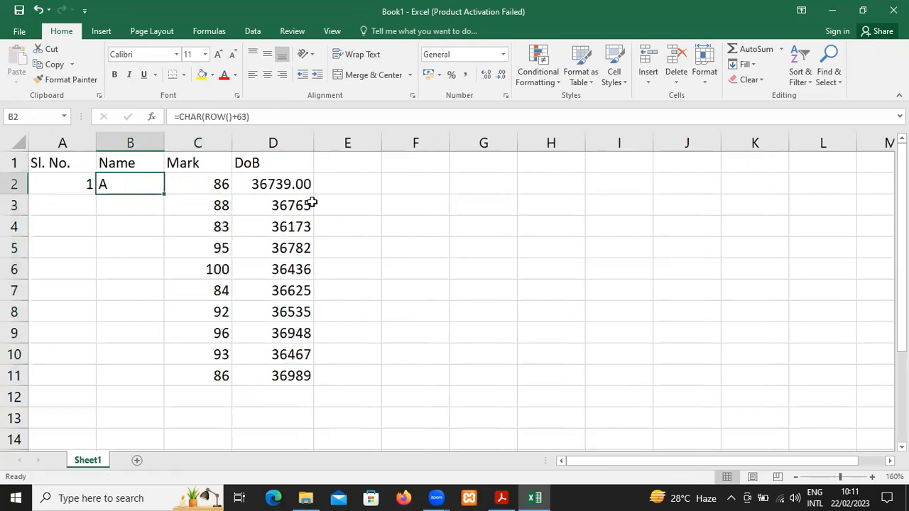
{"action": "key", "text": "ctrl+c"}
{"action": "key", "text": "Down"}
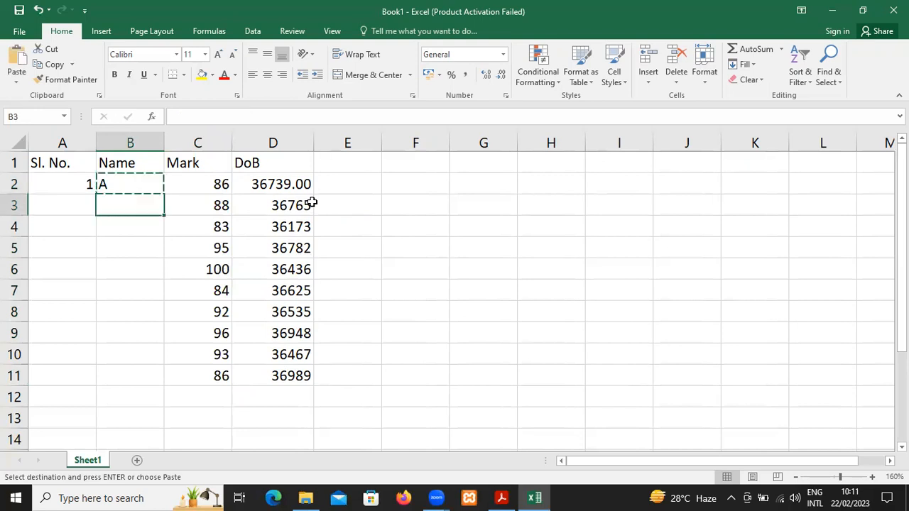
{"action": "key", "text": "shift+Down"}
{"action": "key", "text": "shift+Down"}
{"action": "key", "text": "shift+Down"}
{"action": "key", "text": "shift+Down"}
{"action": "key", "text": "shift+Down"}
{"action": "key", "text": "shift+Down"}
{"action": "key", "text": "shift+Down"}
{"action": "key", "text": "shift+Down"}
{"action": "key", "text": "shift+Down"}
{"action": "key", "text": "shift+Up"}
{"action": "key", "text": "Return"}
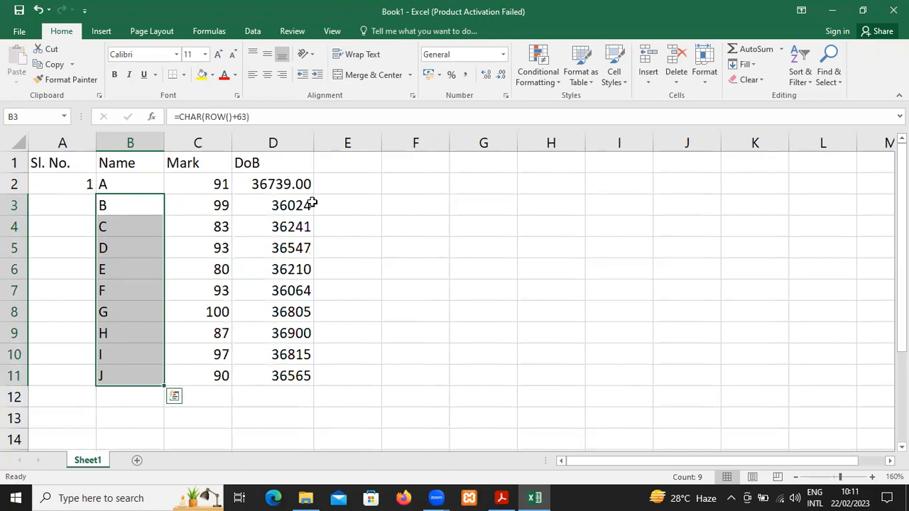
Examine the copied formulas in the first cells of the Name column
{"action": "key", "text": "Down"}
{"action": "key", "text": "Up"}
{"action": "key", "text": "Up"}
{"action": "key", "text": "Down"}
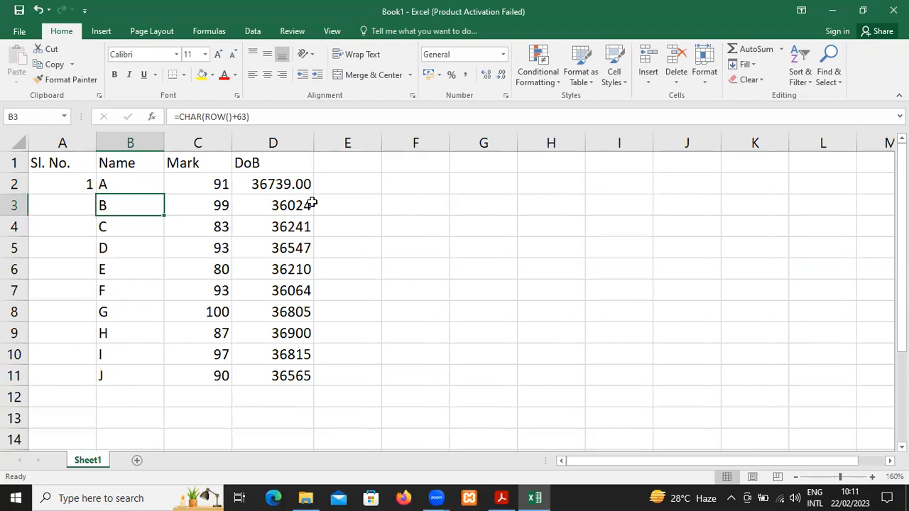
{"action": "key", "text": "Down"}
{"action": "key", "text": "Down"}
{"action": "key", "text": "Down"}
{"action": "key", "text": "Down"}
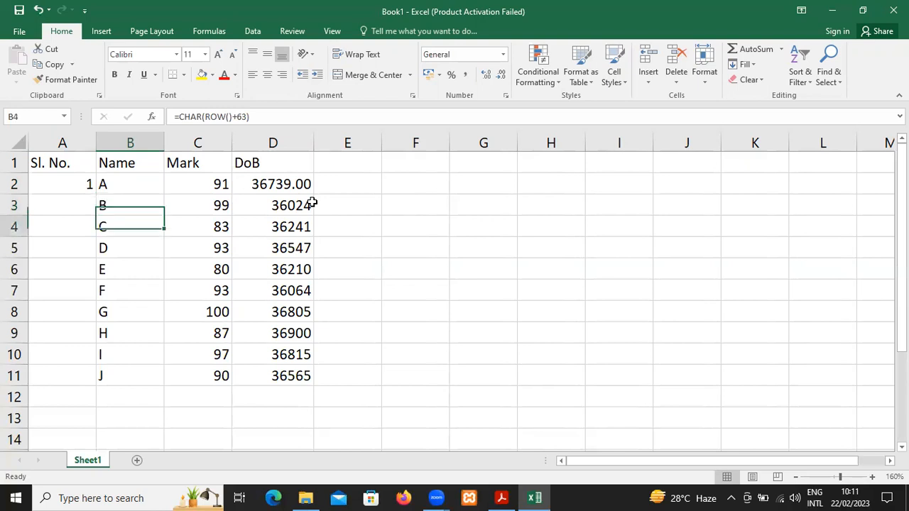
{"action": "key", "text": "Up"}
{"action": "key", "text": "Up"}
{"action": "key", "text": "Up"}
{"action": "key", "text": "Up"}
{"action": "key", "text": "Up"}
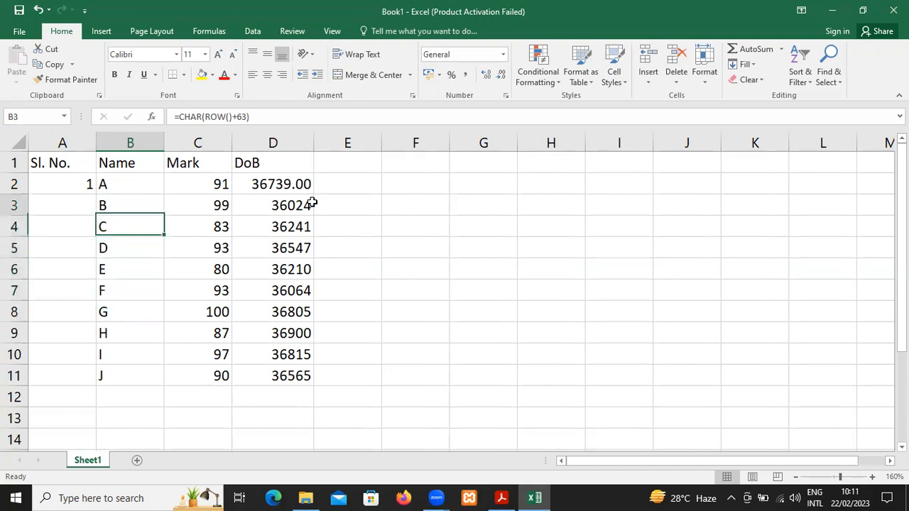
Enter the formula =A2+1 in A3 to continue the serial numbers
{"action": "key", "text": "Left"}
{"action": "key", "text": "Down"}
{"action": "type", "text": "="}
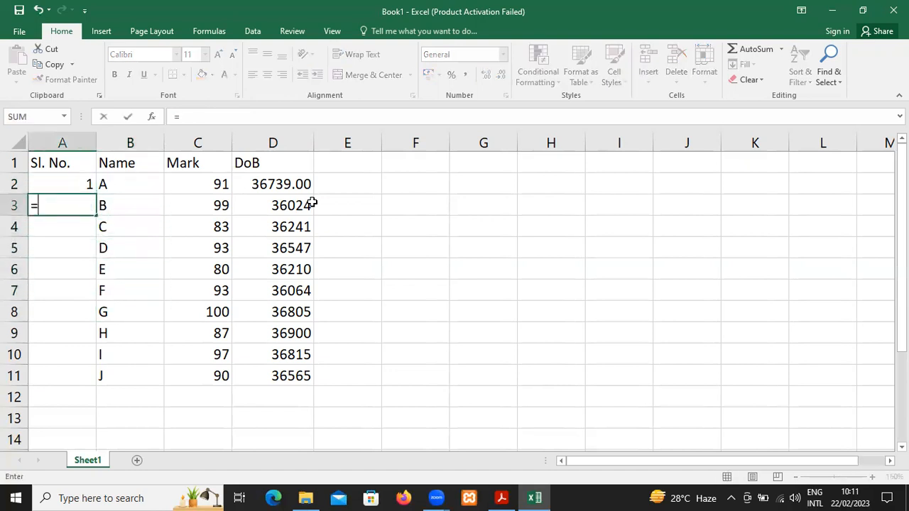
{"action": "key", "text": "Up"}
{"action": "type", "text": "+1"}
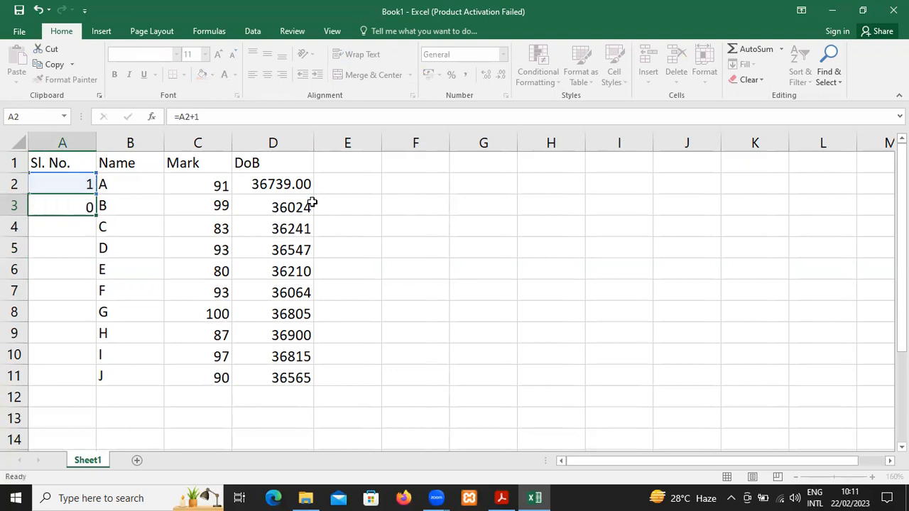
{"action": "key", "text": "Return"}
Copy the serial number formula from A3 into A4:A11
{"action": "key", "text": "Up"}
{"action": "key", "text": "ctrl+c"}
{"action": "key", "text": "Down"}
{"action": "key", "text": "shift+Down"}
{"action": "key", "text": "shift+Down"}
{"action": "key", "text": "shift+Down"}
{"action": "key", "text": "shift+Down"}
{"action": "key", "text": "shift+Down"}
{"action": "key", "text": "shift+Down"}
{"action": "key", "text": "shift+Down"}
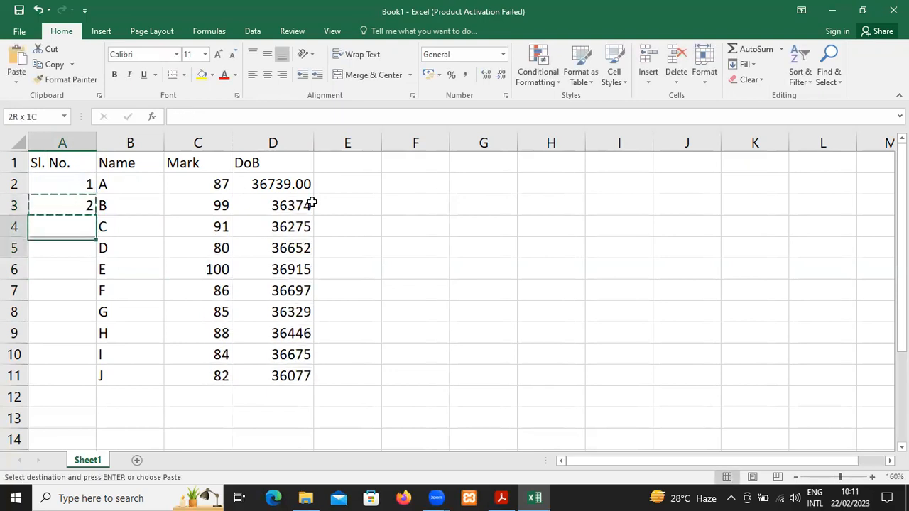
{"action": "key", "text": "Return"}
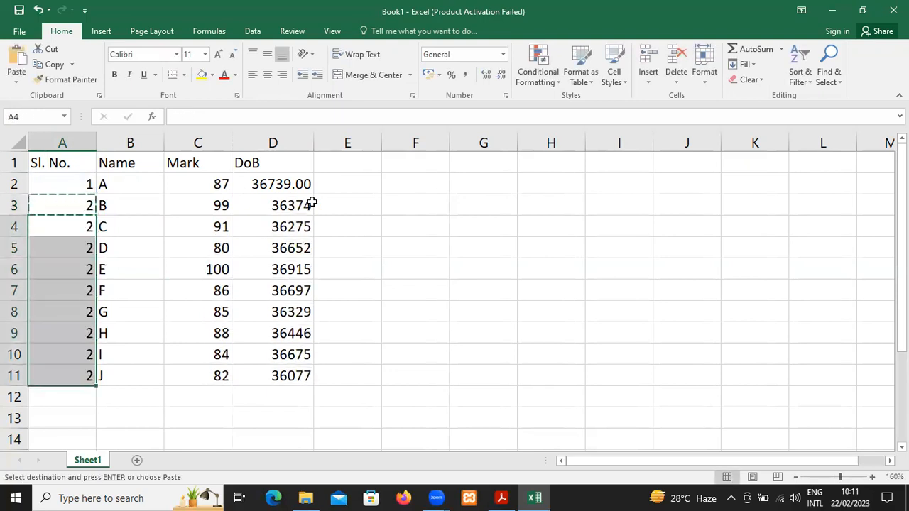
Format the headers in A1:D1 as bold, wrapped text, centered horizontally and vertically
{"action": "key", "text": "ctrl+Home"}
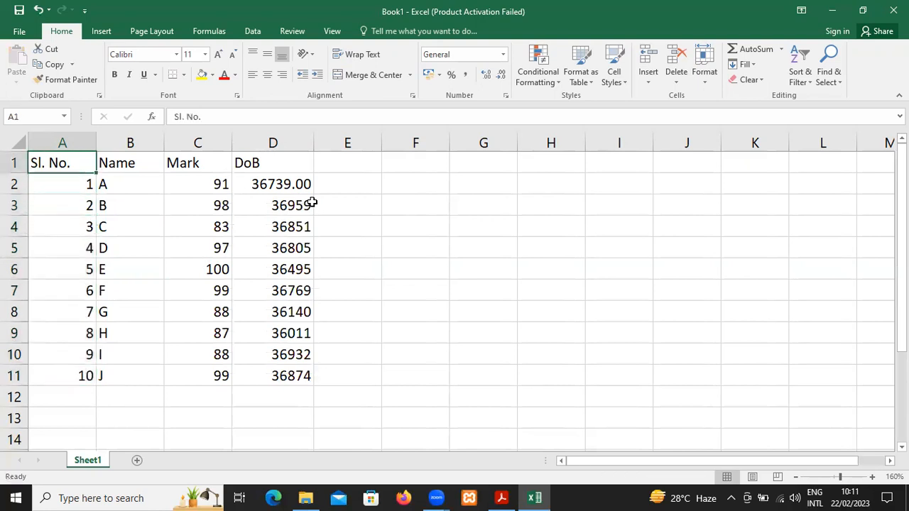
{"action": "key", "text": "shift+Right"}
{"action": "key", "text": "shift+Right"}
{"action": "key", "text": "shift+Right"}
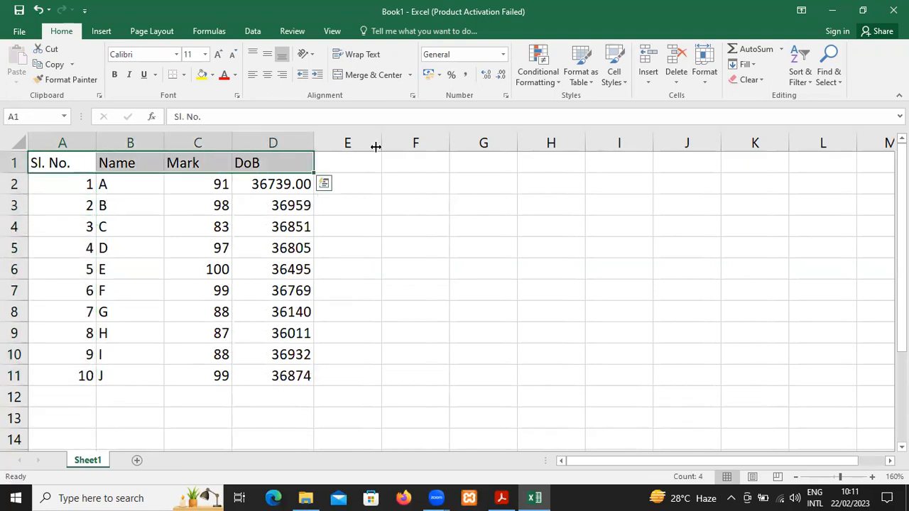
{"action": "left_click", "coordinate": [267, 75]}
{"action": "left_click", "coordinate": [267, 58]}
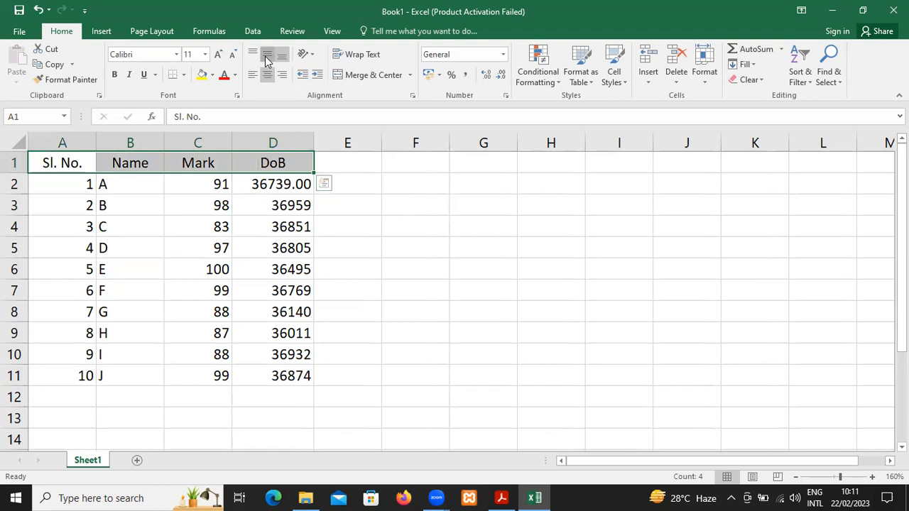
{"action": "left_click", "coordinate": [352, 58]}
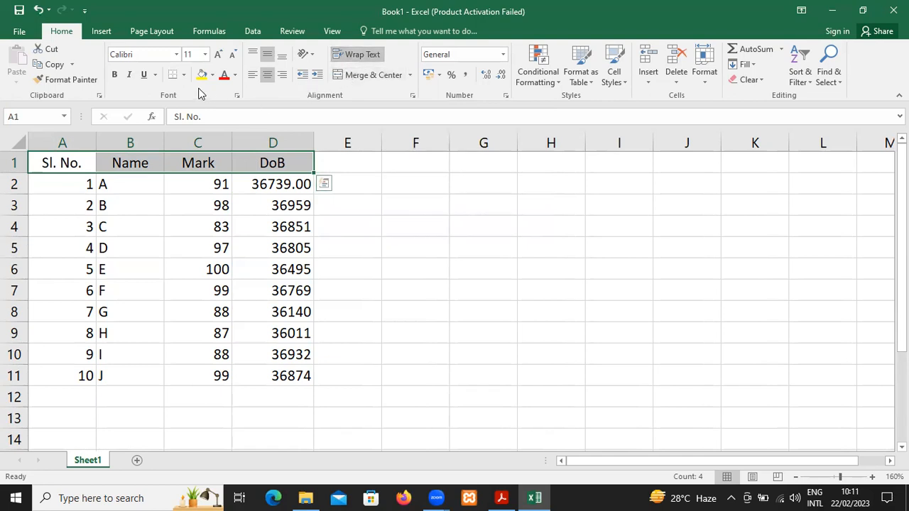
{"action": "left_click", "coordinate": [113, 74]}
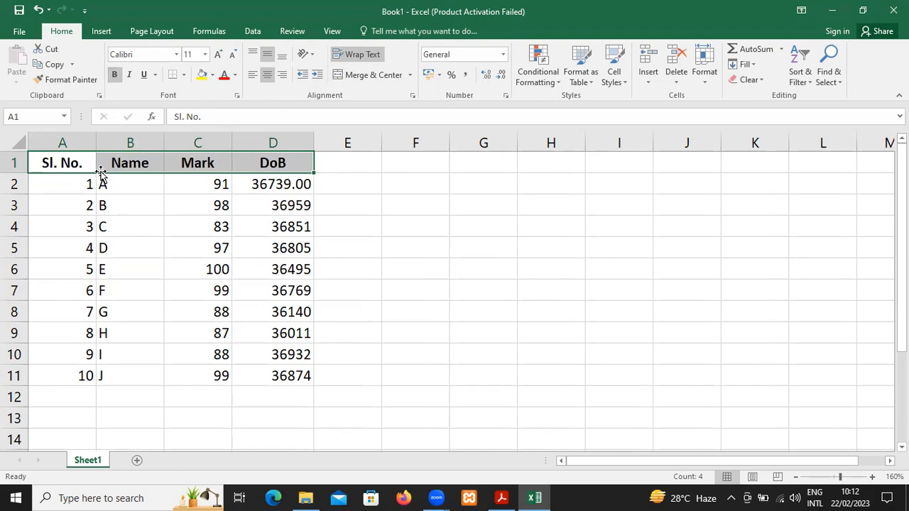
Narrow the Sl. No. column to fit its header and apply all borders to the table A1:D11
{"action": "left_click_drag", "start_coordinate": [94, 144], "coordinate": [75, 145]}
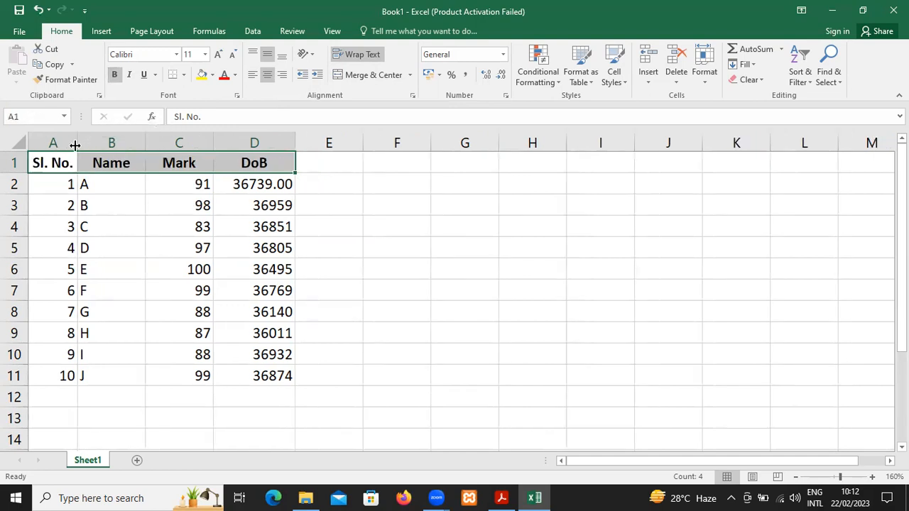
{"action": "left_click", "coordinate": [94, 177]}
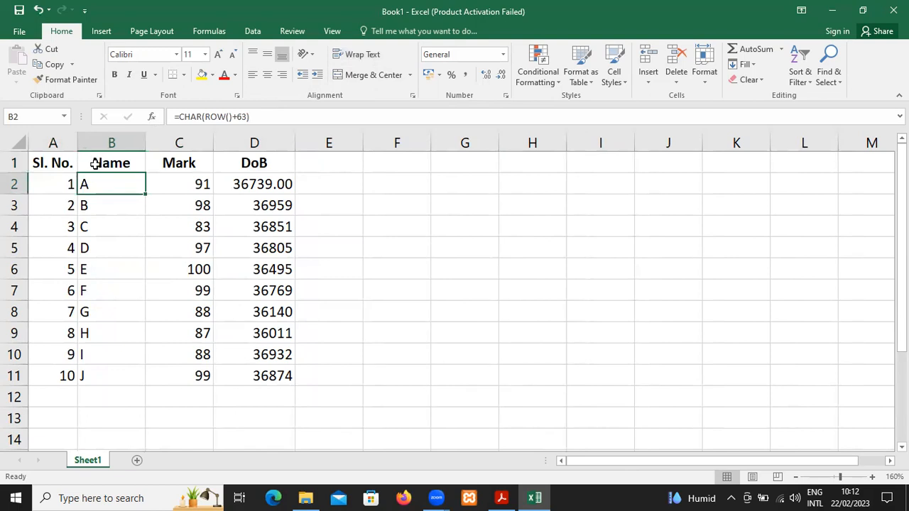
{"action": "left_click", "coordinate": [53, 165]}
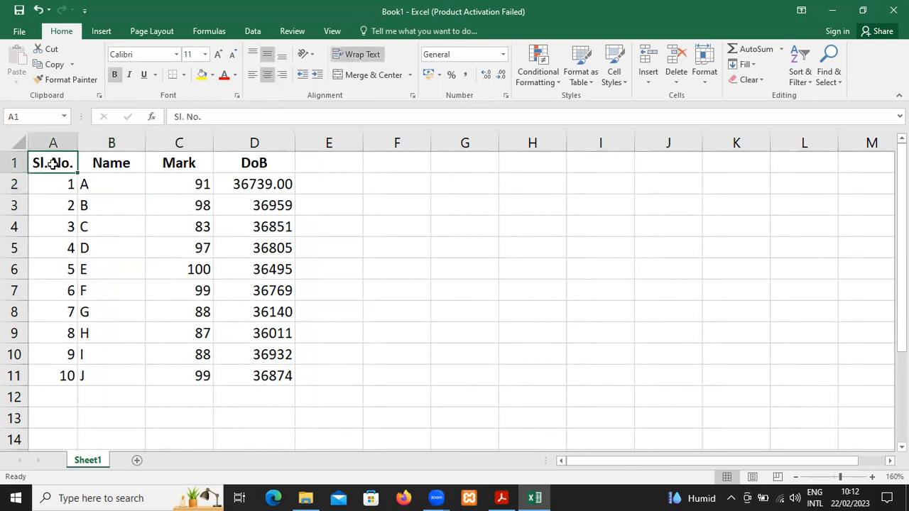
{"action": "key", "text": "ctrl+a"}
{"action": "key", "text": "alt"}
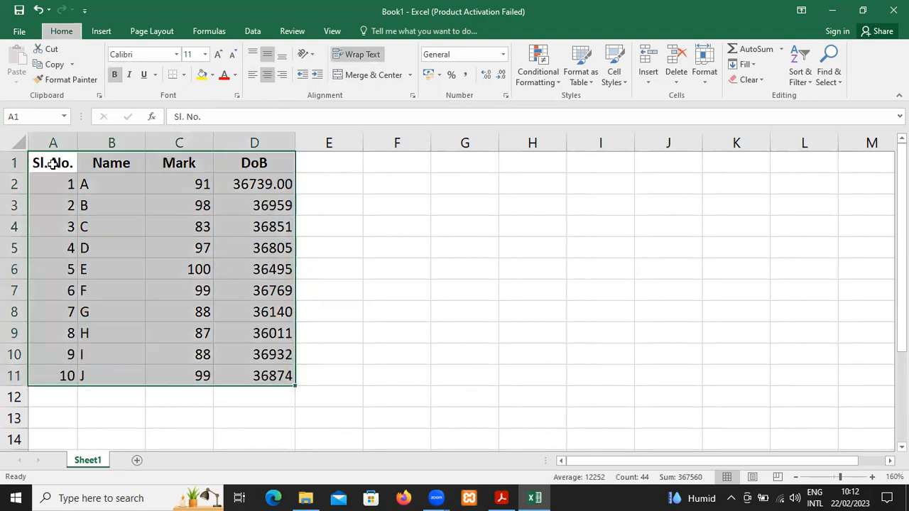
{"action": "key", "text": "h"}
{"action": "key", "text": "b"}
{"action": "key", "text": "a"}
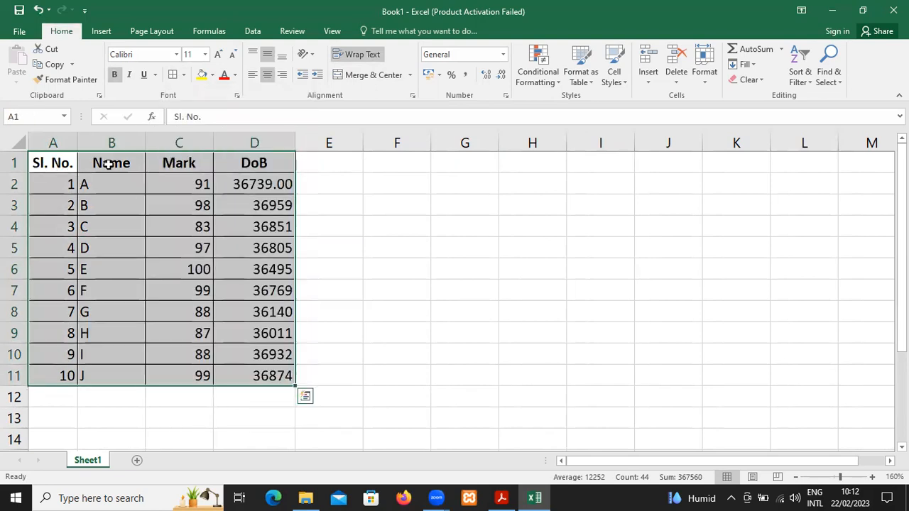
{"action": "left_click", "coordinate": [112, 163]}
{"action": "left_click_drag", "start_coordinate": [111, 163], "coordinate": [254, 162]}
{"action": "key", "text": "shift+Down"}
{"action": "key", "text": "shift+Down"}
{"action": "key", "text": "shift+Down"}
{"action": "key", "text": "shift+Down"}
{"action": "key", "text": "shift+Down"}
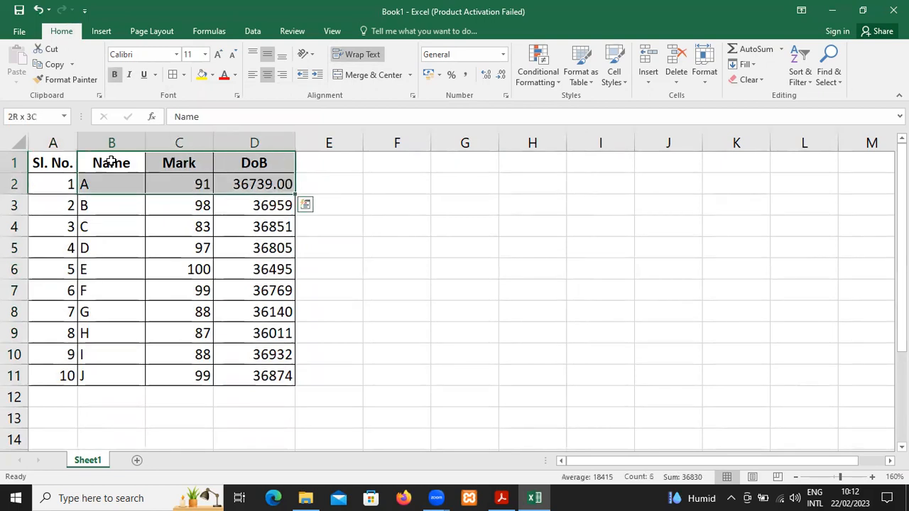
Format the DoB values in D2:D11 as dates of the type *14/03/2012 with the English (United Kingdom) locale
{"action": "left_click", "coordinate": [111, 163]}
{"action": "key", "text": "Right"}
{"action": "key", "text": "Right"}
{"action": "key", "text": "Down"}
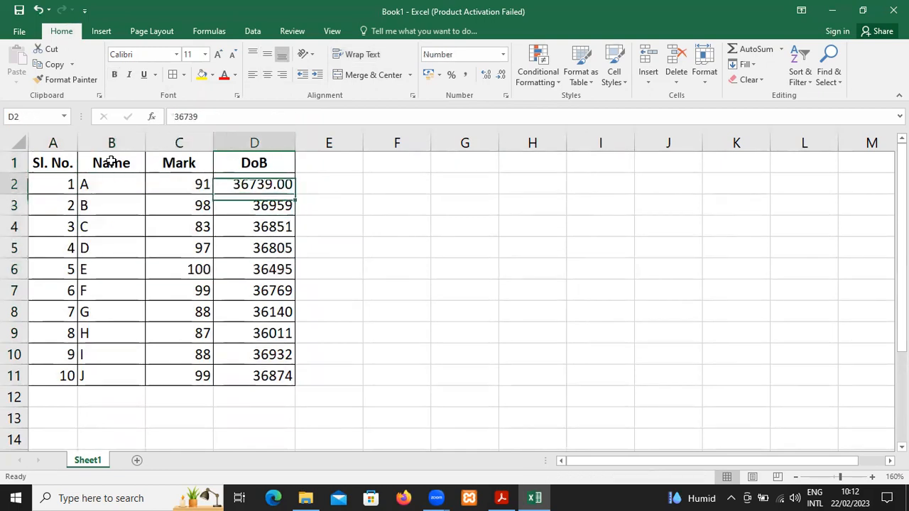
{"action": "key", "text": "shift+Down"}
{"action": "key", "text": "shift+Down"}
{"action": "key", "text": "shift+Down"}
{"action": "key", "text": "shift+Down"}
{"action": "key", "text": "shift+Down"}
{"action": "key", "text": "shift+Down"}
{"action": "key", "text": "shift+Down"}
{"action": "key", "text": "shift+Down"}
{"action": "key", "text": "shift+Down"}
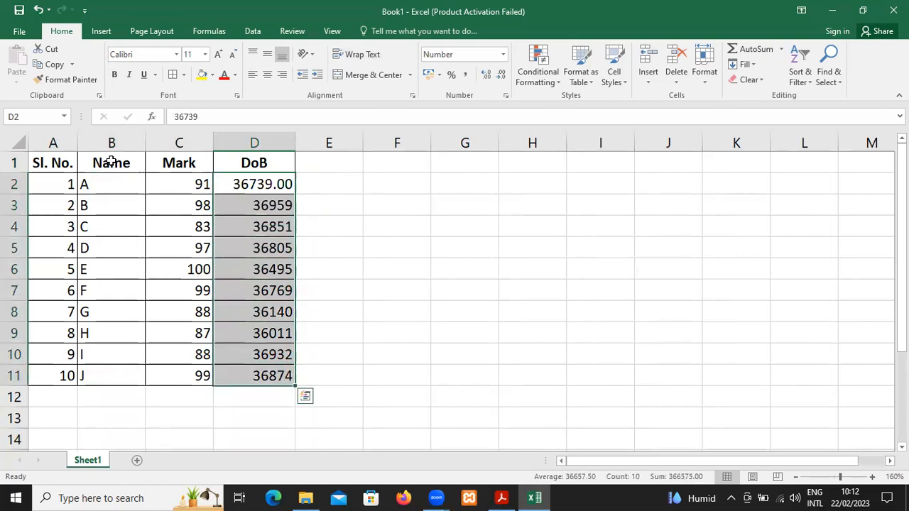
{"action": "left_click", "coordinate": [506, 97]}
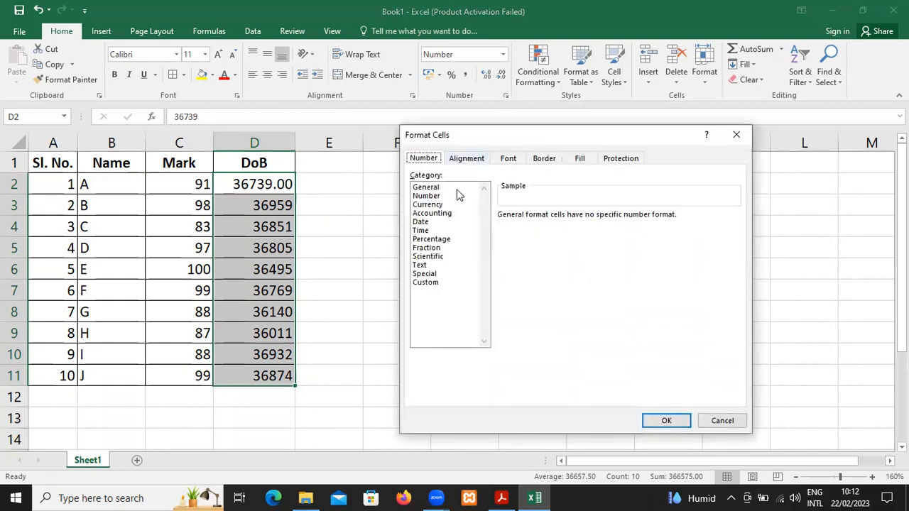
{"action": "left_click", "coordinate": [441, 223]}
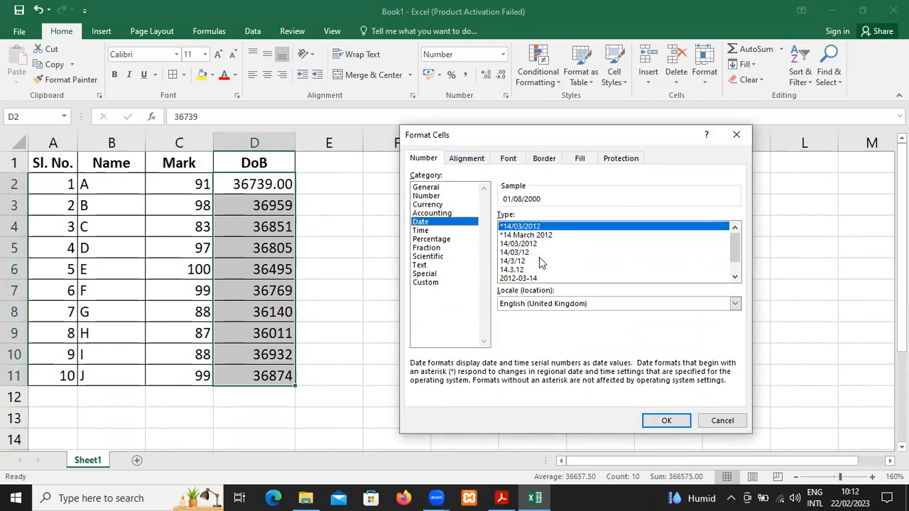
{"action": "left_click", "coordinate": [661, 419]}
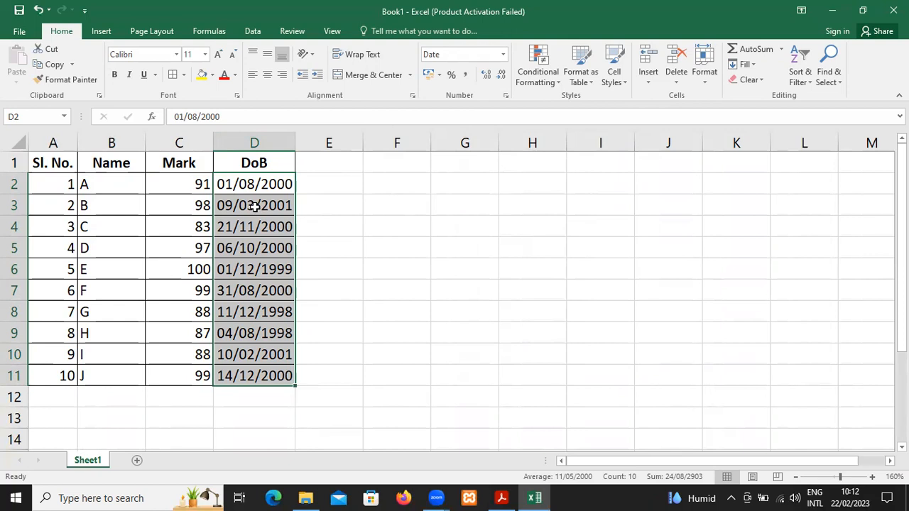
Copy the name, mark and DoB data in B2:D11
{"action": "left_click", "coordinate": [170, 184]}
{"action": "key", "text": "ctrl+shift+Right"}
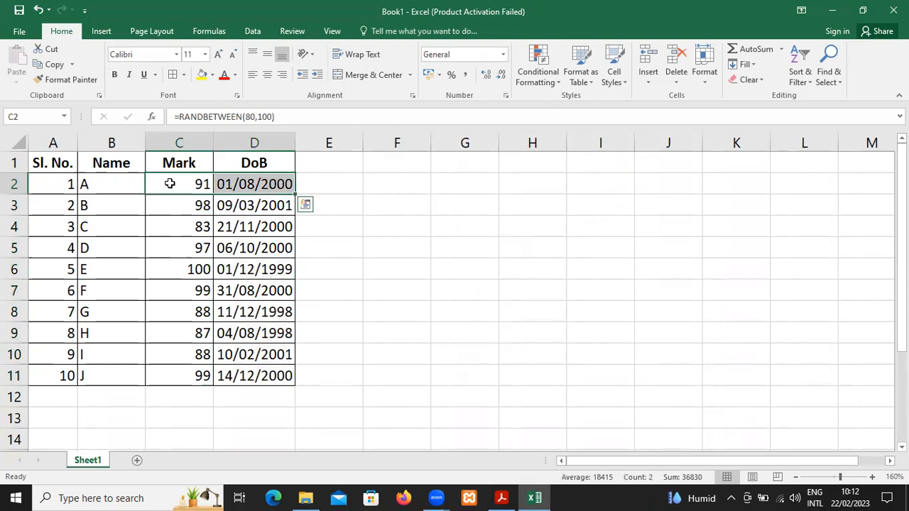
{"action": "key", "text": "Left"}
{"action": "key", "text": "Left"}
{"action": "key", "text": "Right"}
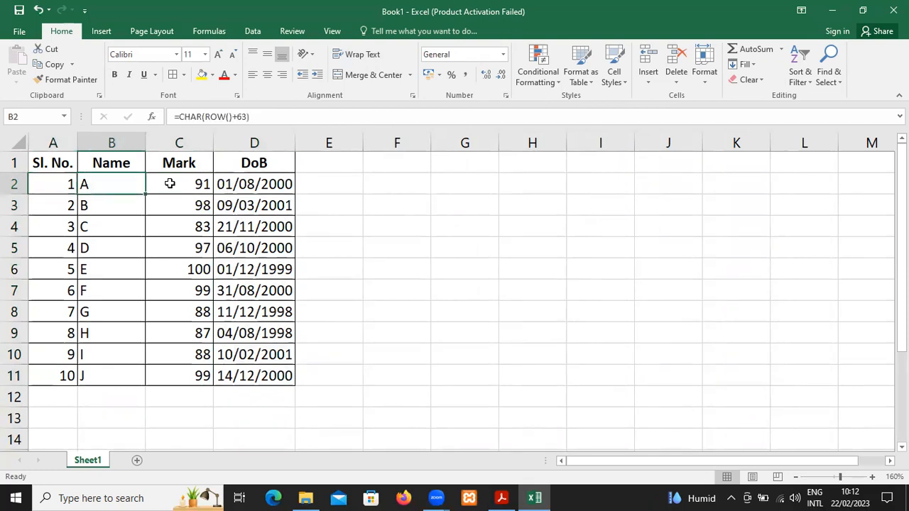
{"action": "key", "text": "shift+Down"}
{"action": "key", "text": "shift+Down"}
{"action": "key", "text": "shift+Right"}
{"action": "key", "text": "shift+Down"}
{"action": "key", "text": "shift+Down"}
{"action": "key", "text": "shift+Right"}
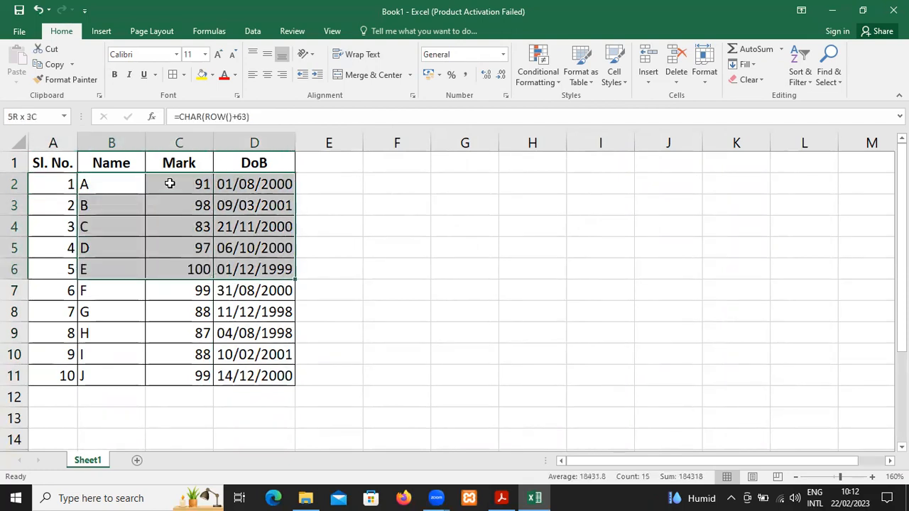
{"action": "key", "text": "shift+Down"}
{"action": "key", "text": "shift+Down"}
{"action": "key", "text": "shift+Down"}
{"action": "key", "text": "shift+Down"}
{"action": "key", "text": "shift+Down"}
{"action": "key", "text": "ctrl+c"}
Paste the copied data back in place from B2 as values only and clear the copy marquee
{"action": "key", "text": "Left"}
{"action": "key", "text": "Right"}
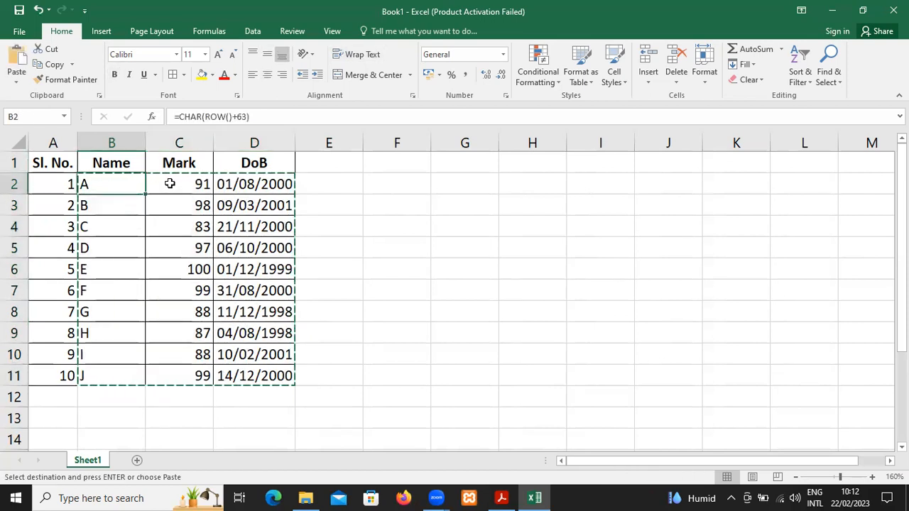
{"action": "key", "text": "ctrl+alt+v"}
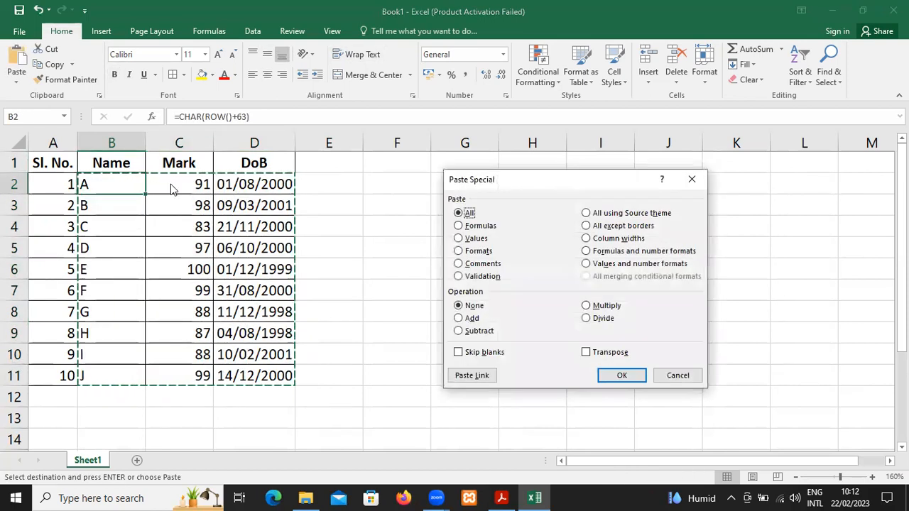
{"action": "left_click", "coordinate": [482, 239]}
{"action": "left_click", "coordinate": [612, 377]}
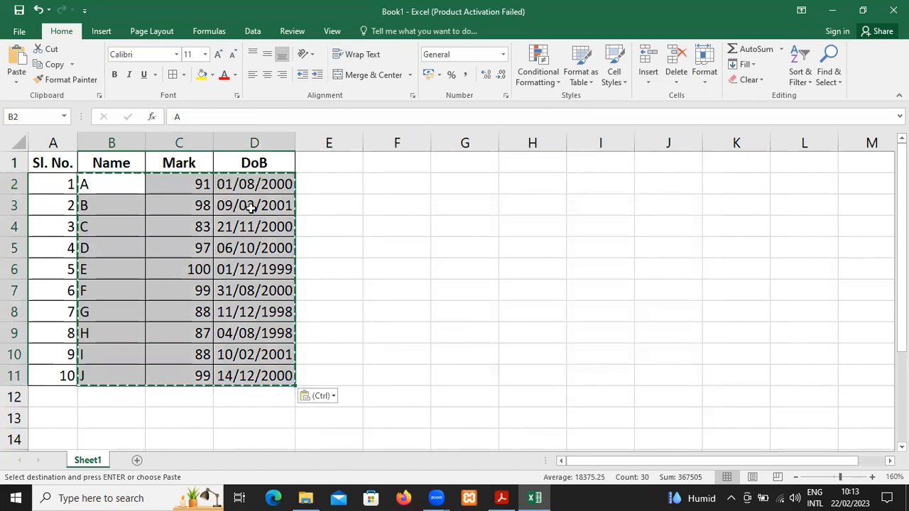
{"action": "left_click", "coordinate": [250, 207]}
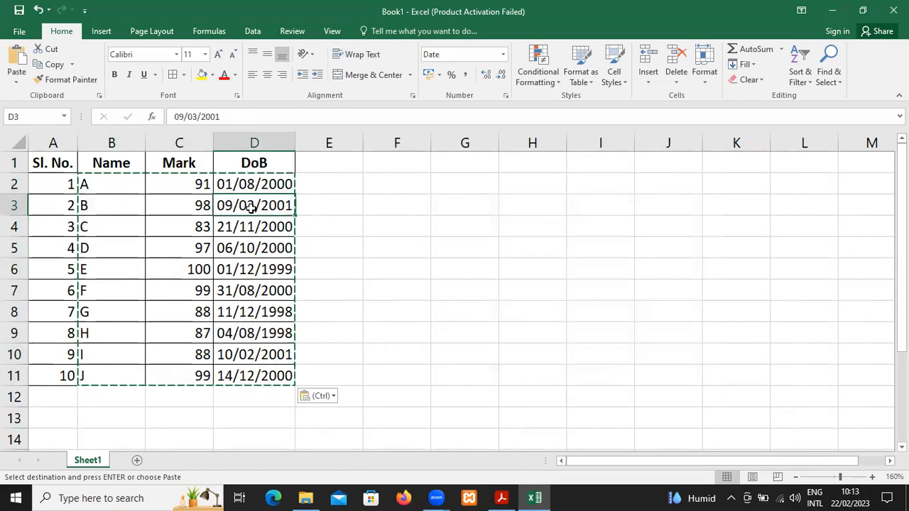
{"action": "key", "text": "Left"}
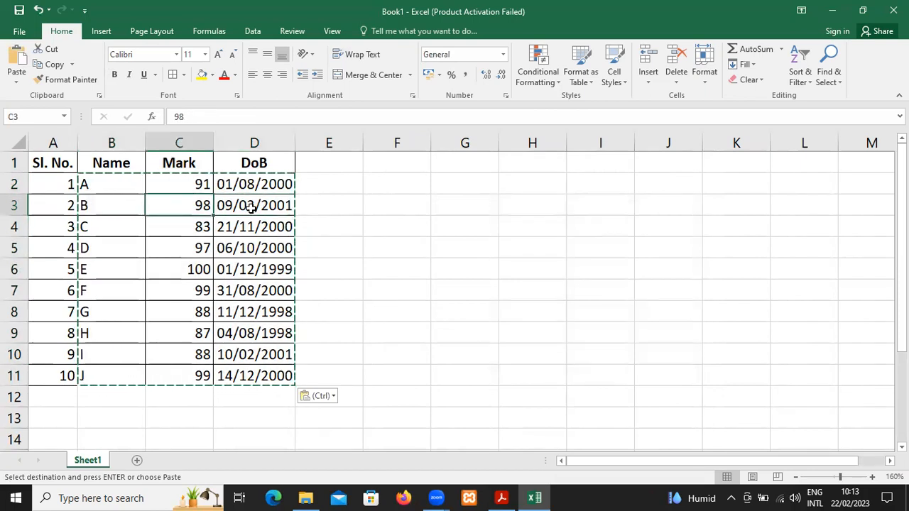
{"action": "key", "text": "Left"}
{"action": "key", "text": "Up"}
{"action": "key", "text": "Escape"}
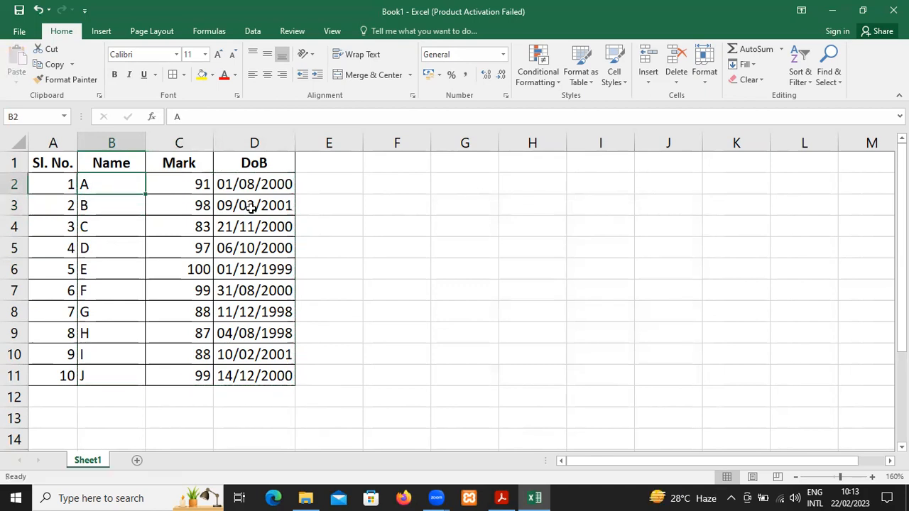
Select the Name, Mark and DoB columns with their headers, B1:D11, leaving out the serial numbers
{"action": "key", "text": "Up"}
{"action": "key", "text": "shift+Right"}
{"action": "key", "text": "shift+Right"}
{"action": "key", "text": "shift+Down"}
{"action": "key", "text": "shift+Down"}
{"action": "key", "text": "shift+Down"}
{"action": "key", "text": "shift+Down"}
{"action": "key", "text": "shift+Down"}
{"action": "key", "text": "shift+Down"}
{"action": "key", "text": "shift+Down"}
{"action": "key", "text": "shift+Down"}
{"action": "key", "text": "shift+Down"}
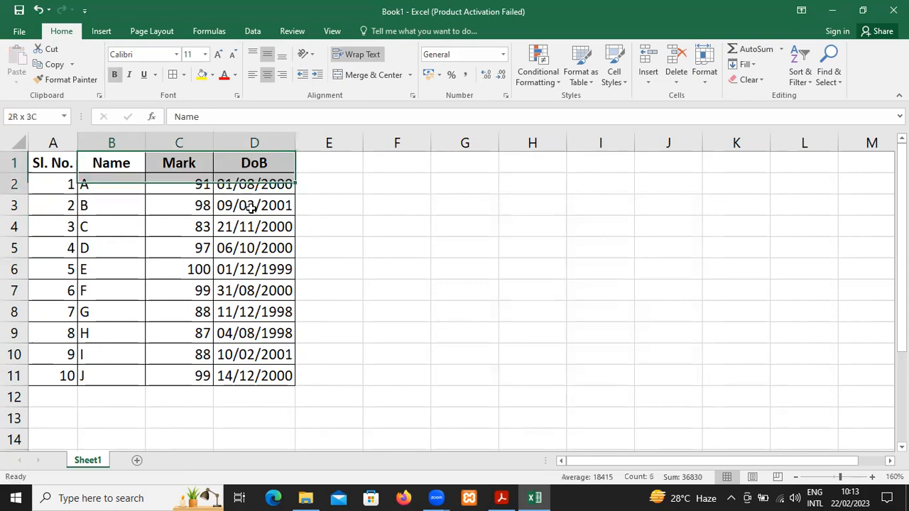
{"action": "key", "text": "shift+Down"}
{"action": "key", "text": "shift+Down"}
{"action": "key", "text": "shift+Up"}
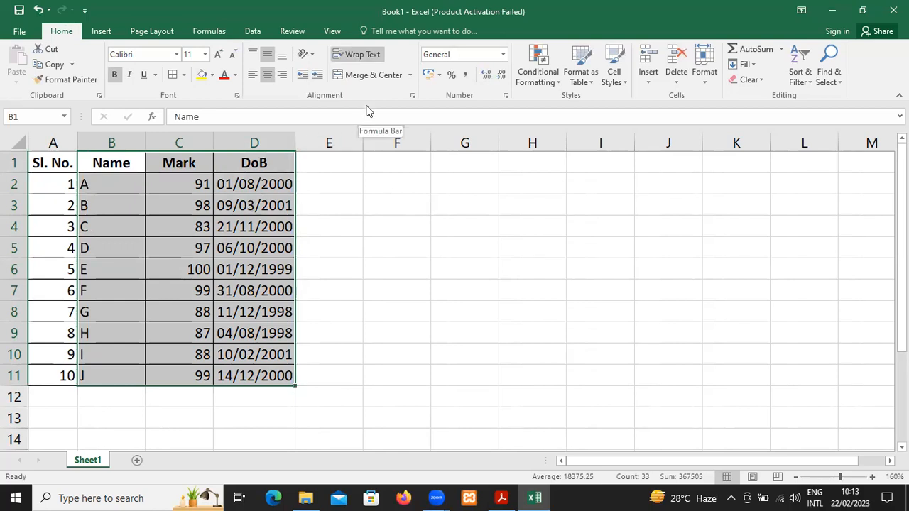
Set up a custom sort by Mark from smallest to largest, with DoB from oldest to newest as the second level
{"action": "left_click", "coordinate": [242, 32]}
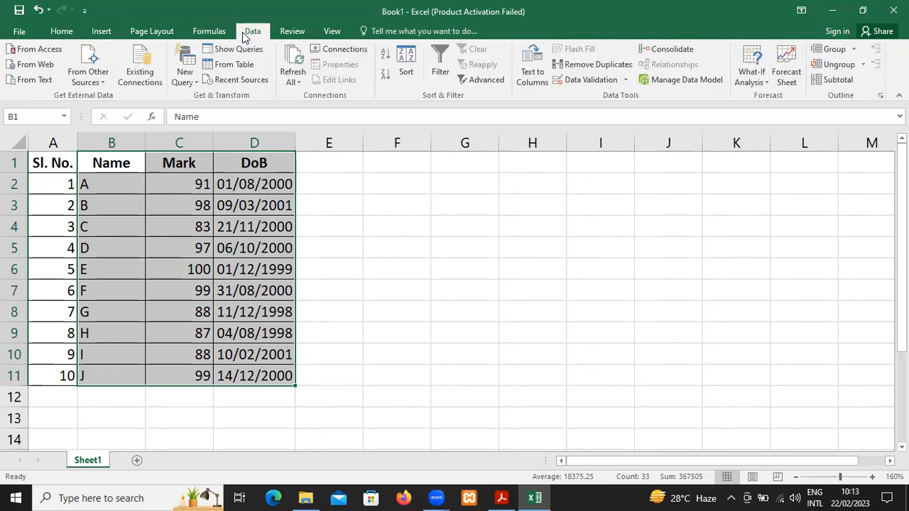
{"action": "left_click", "coordinate": [407, 74]}
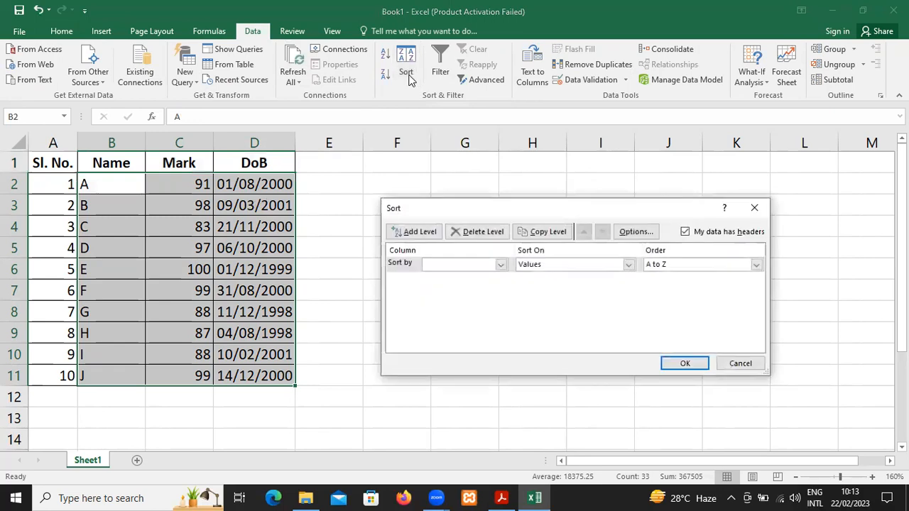
{"action": "left_click", "coordinate": [469, 265]}
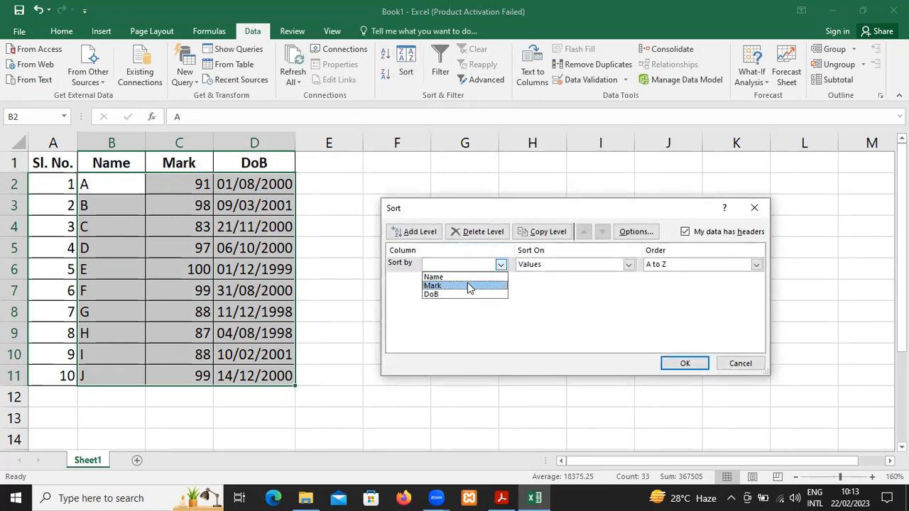
{"action": "left_click", "coordinate": [469, 287]}
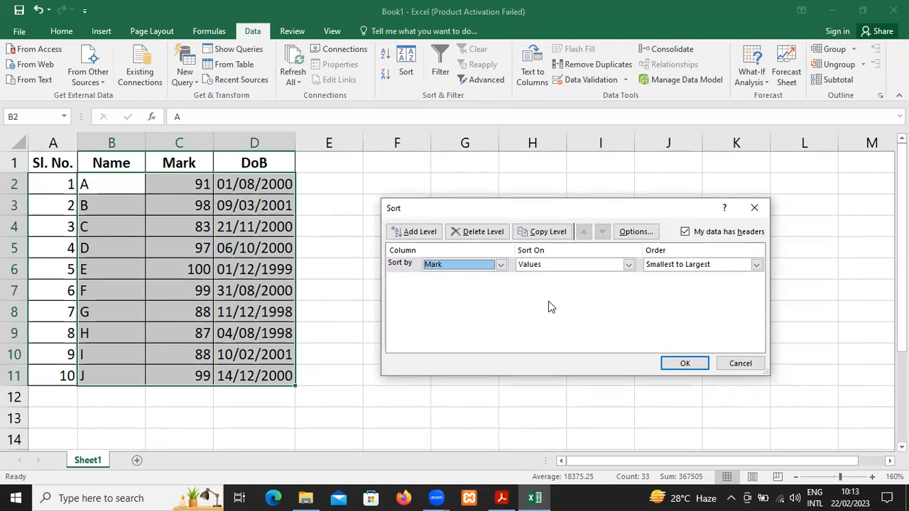
{"action": "left_click", "coordinate": [426, 237]}
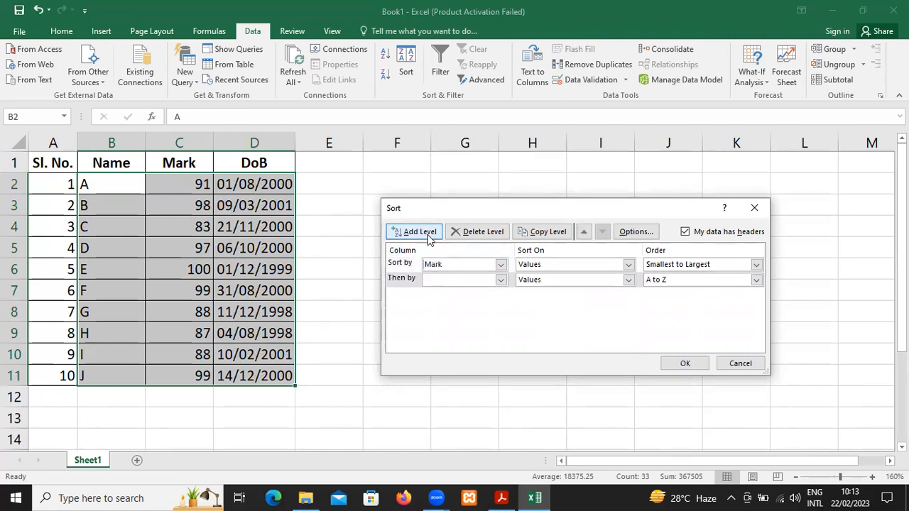
{"action": "left_click", "coordinate": [501, 280]}
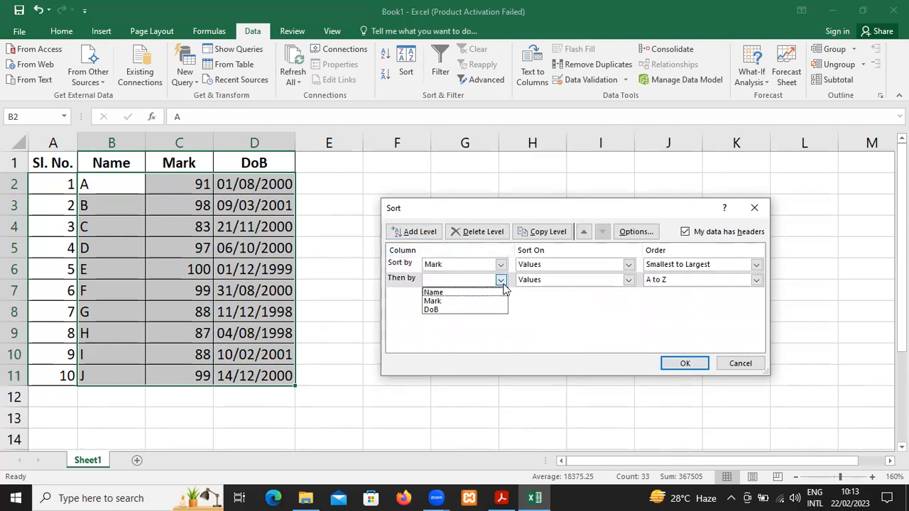
{"action": "left_click", "coordinate": [486, 310]}
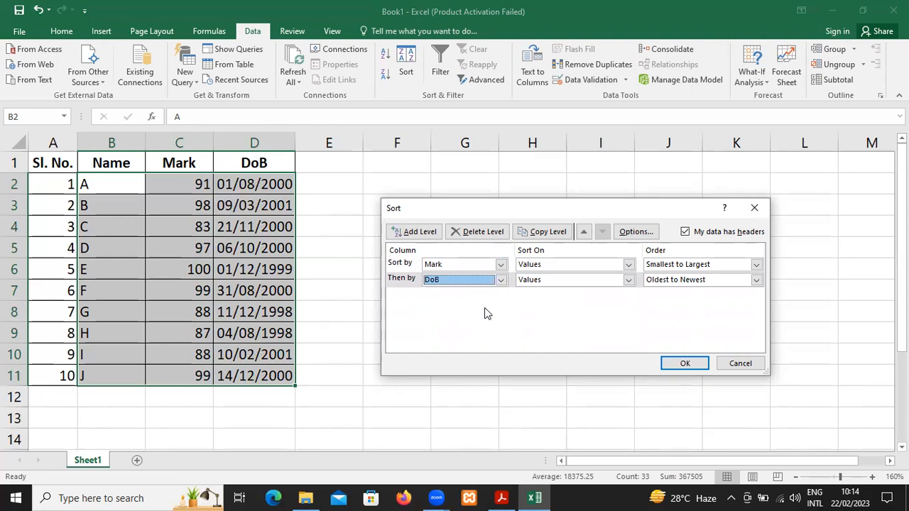
Apply the sort with Name from A to Z added as the third level, and undo it
{"action": "left_click", "coordinate": [419, 232]}
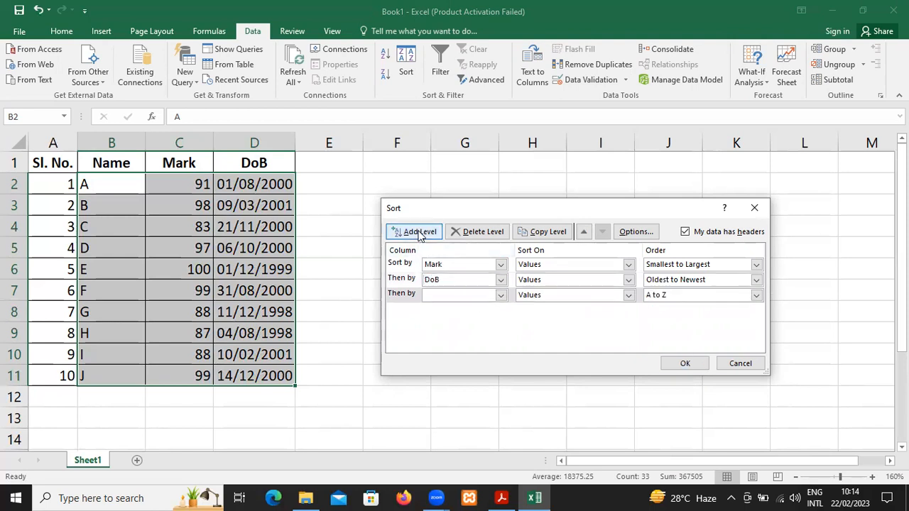
{"action": "left_click", "coordinate": [483, 296]}
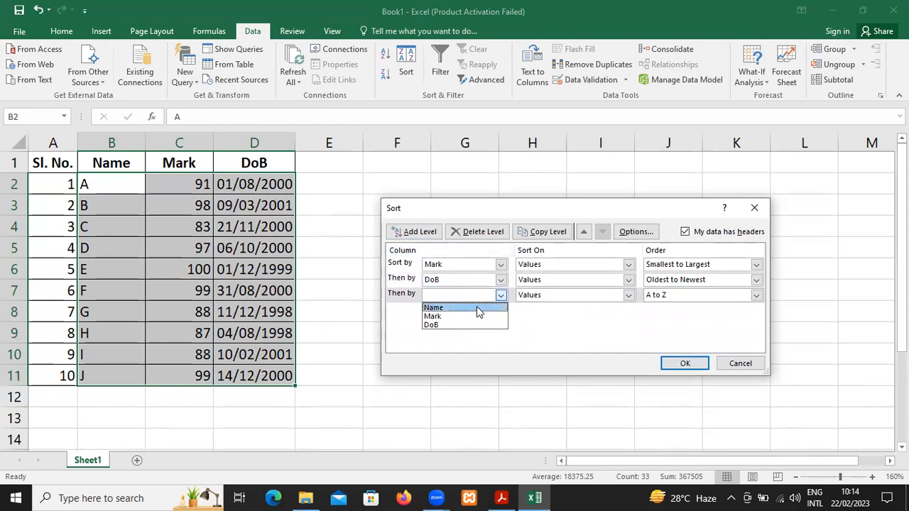
{"action": "left_click", "coordinate": [476, 306]}
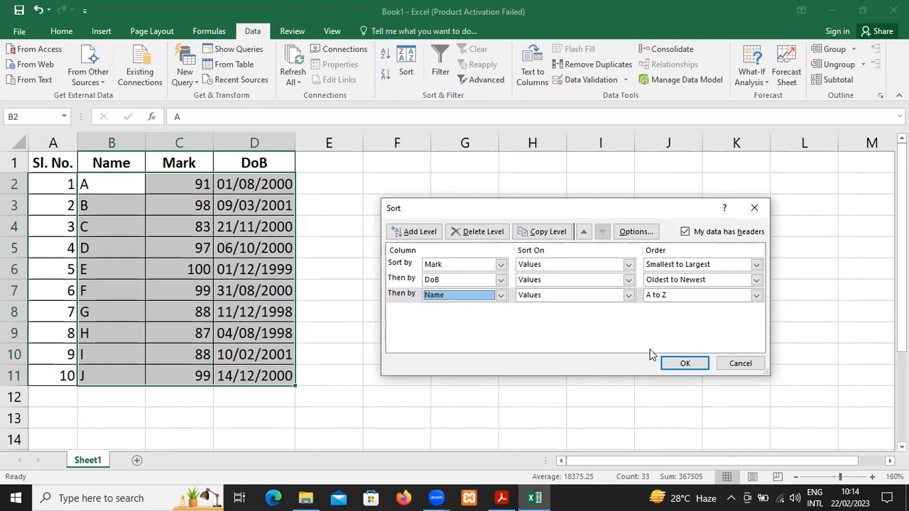
{"action": "left_click", "coordinate": [682, 364]}
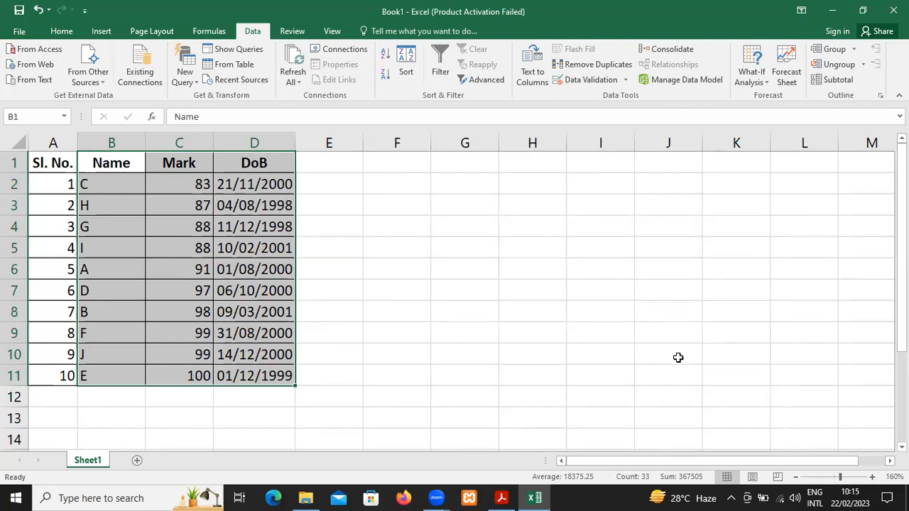
{"action": "key", "text": "ctrl+z"}
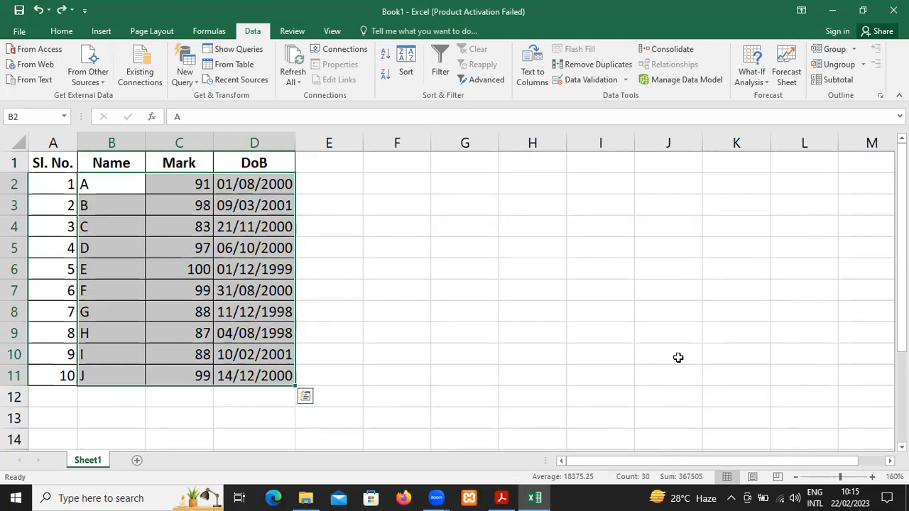
Set up a custom sort by Mark from largest to smallest, with DoB from oldest to newest as the second level
{"action": "left_click", "coordinate": [407, 69]}
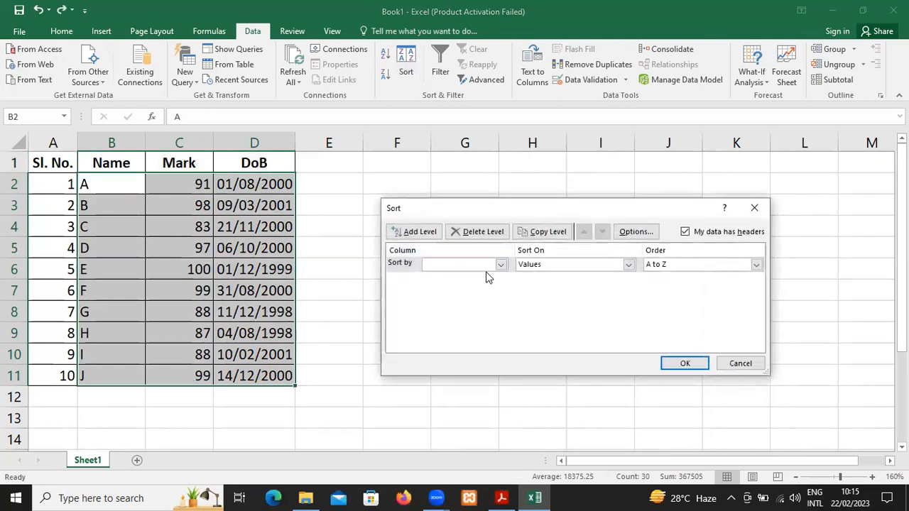
{"action": "left_click", "coordinate": [501, 266]}
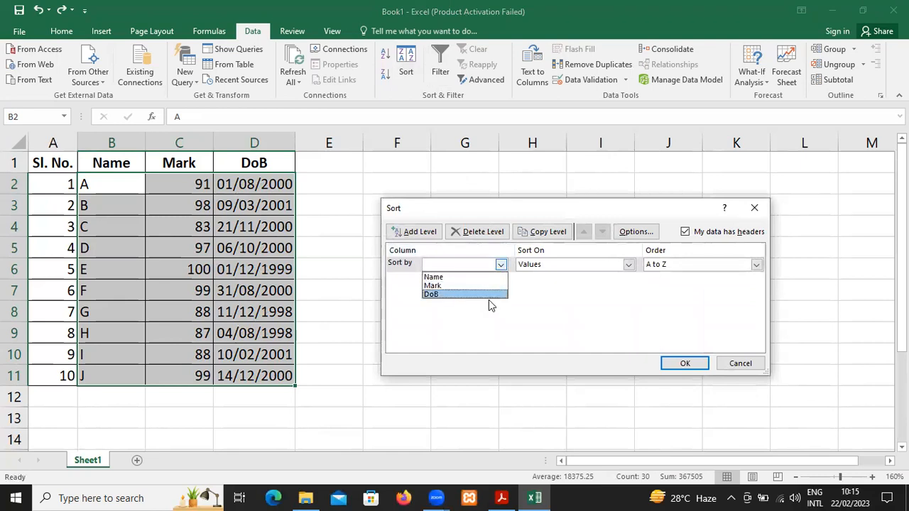
{"action": "left_click", "coordinate": [488, 286]}
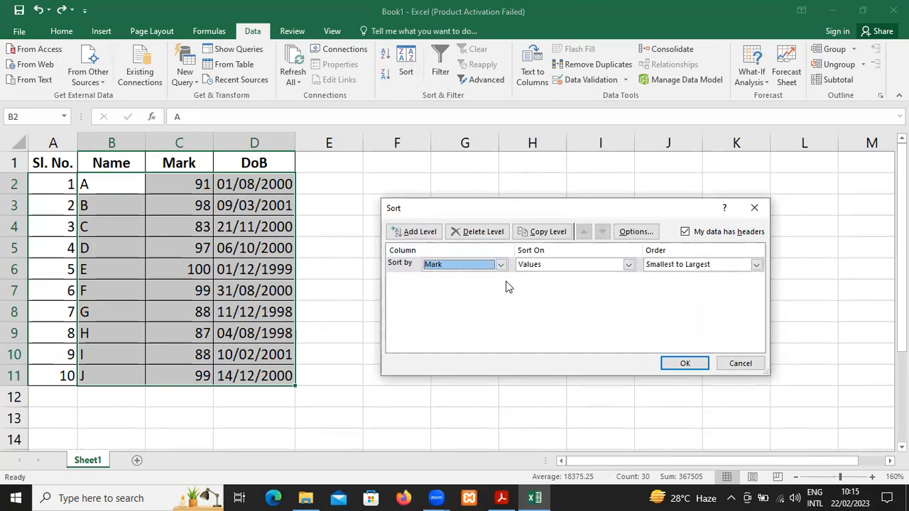
{"action": "left_click", "coordinate": [713, 266]}
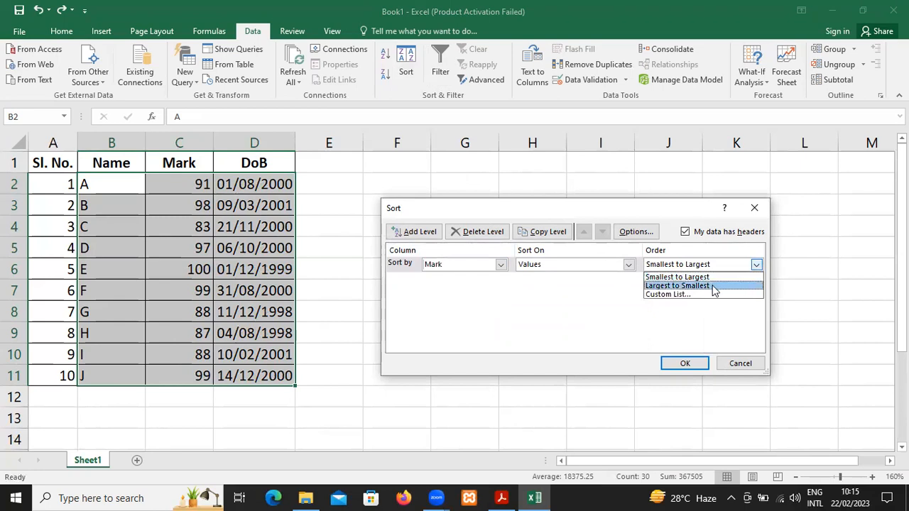
{"action": "left_click", "coordinate": [714, 287]}
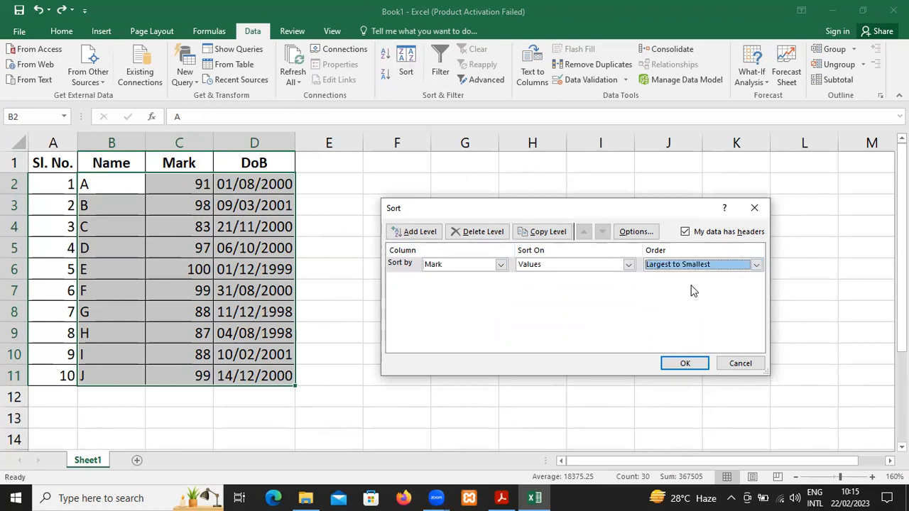
{"action": "left_click", "coordinate": [419, 232]}
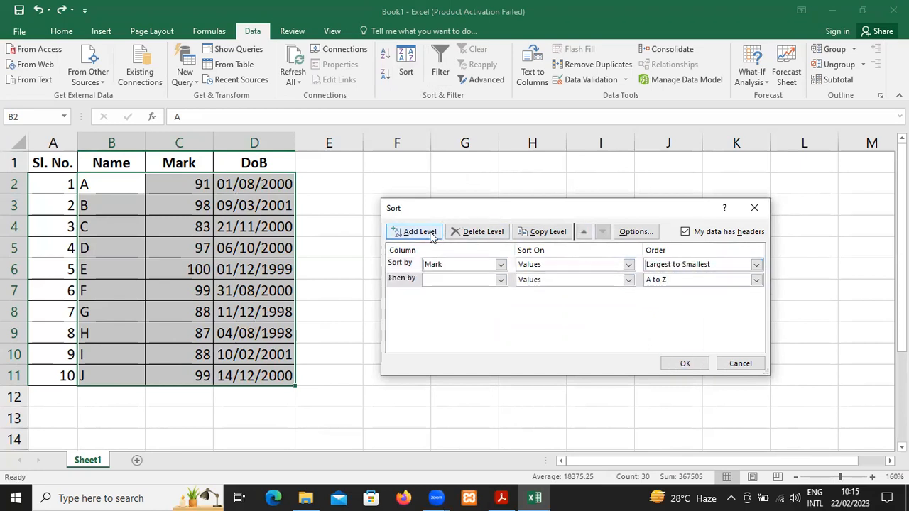
{"action": "left_click", "coordinate": [497, 282]}
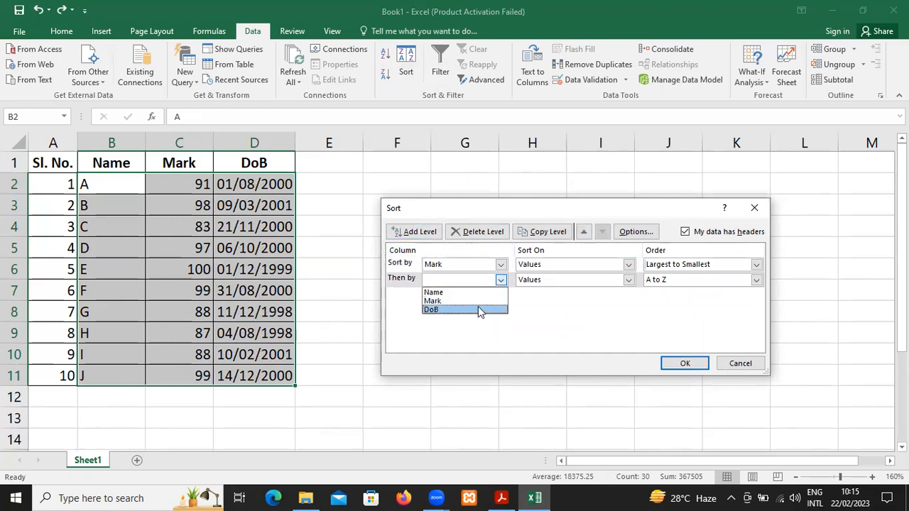
{"action": "left_click", "coordinate": [479, 310]}
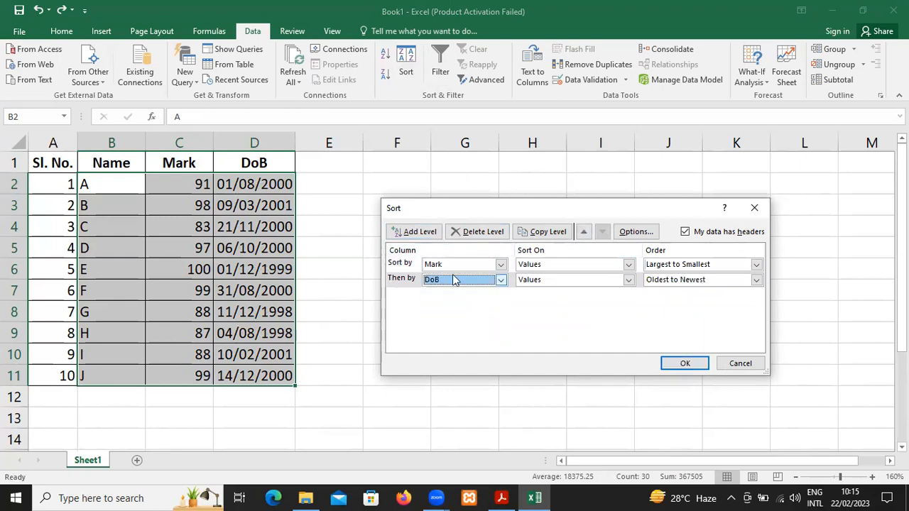
Add Name from A to Z as the third sort level, apply the sort, and undo it
{"action": "left_click", "coordinate": [403, 235]}
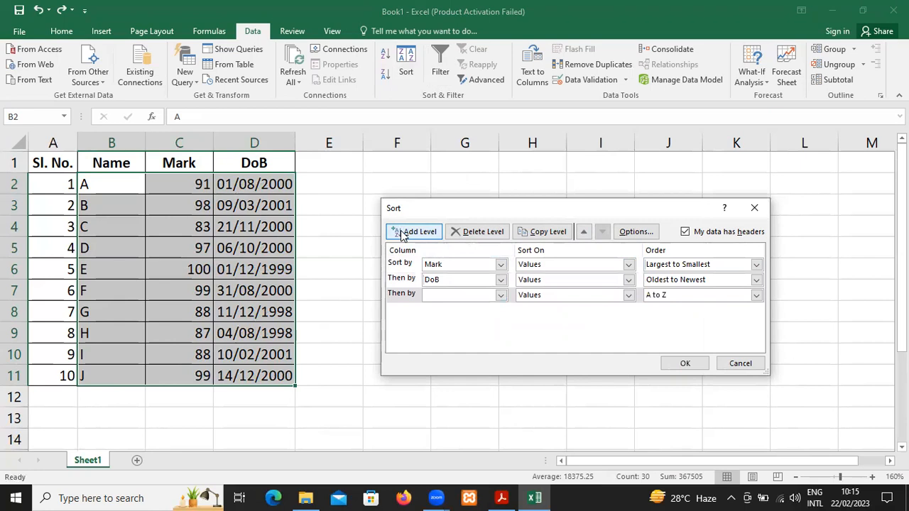
{"action": "left_click", "coordinate": [482, 297]}
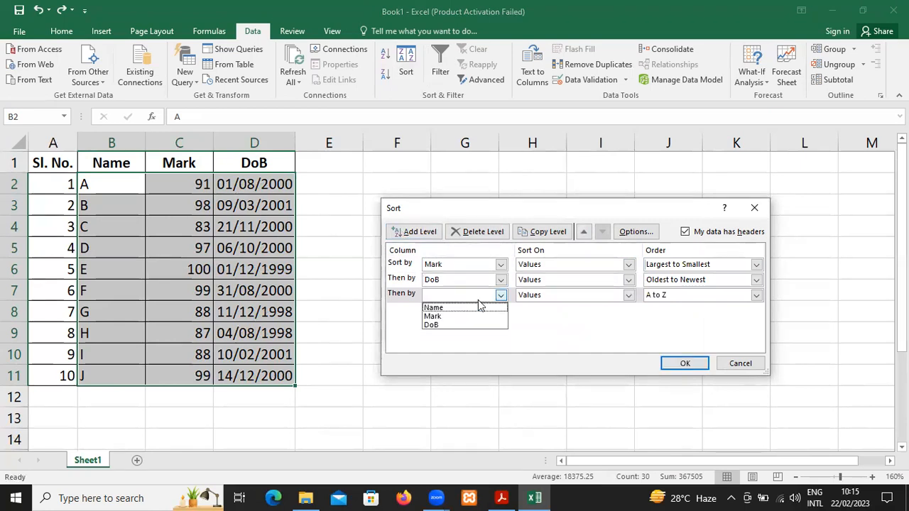
{"action": "left_click", "coordinate": [477, 308]}
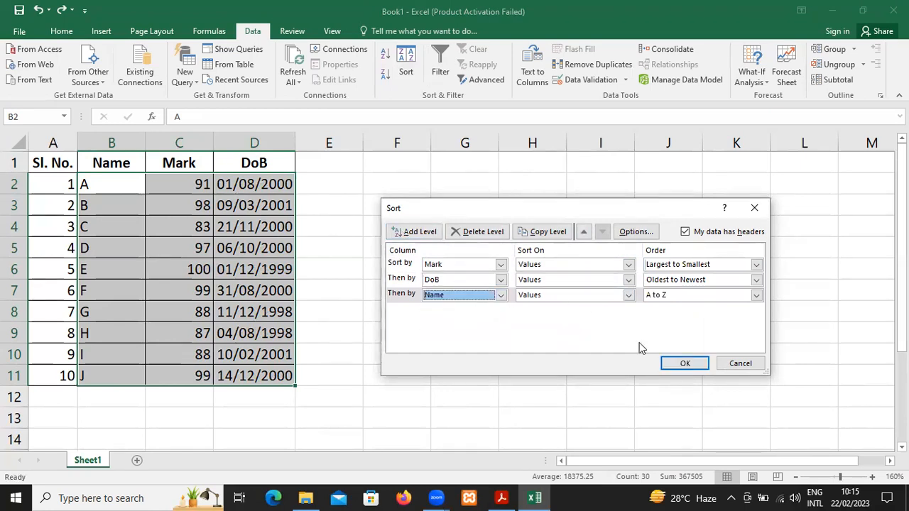
{"action": "left_click", "coordinate": [697, 365]}
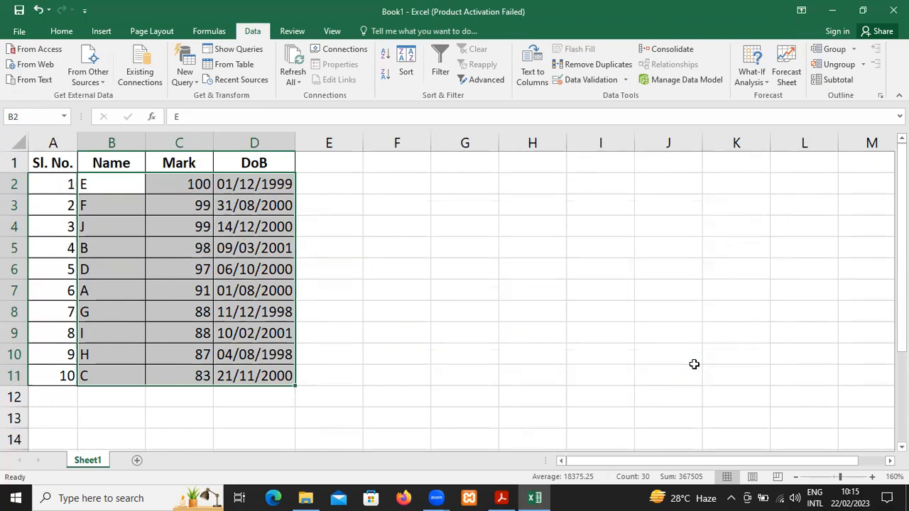
{"action": "key", "text": "ctrl+z"}
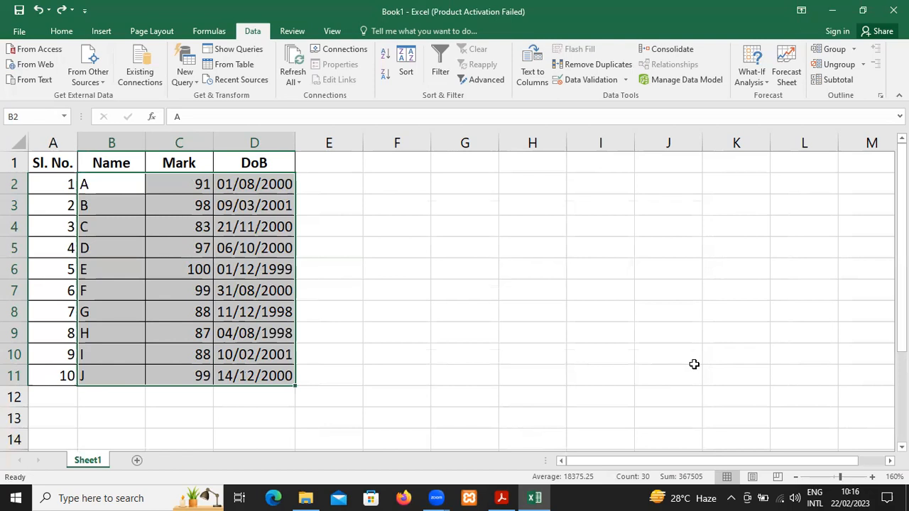
{"action": "key", "text": "Left"}
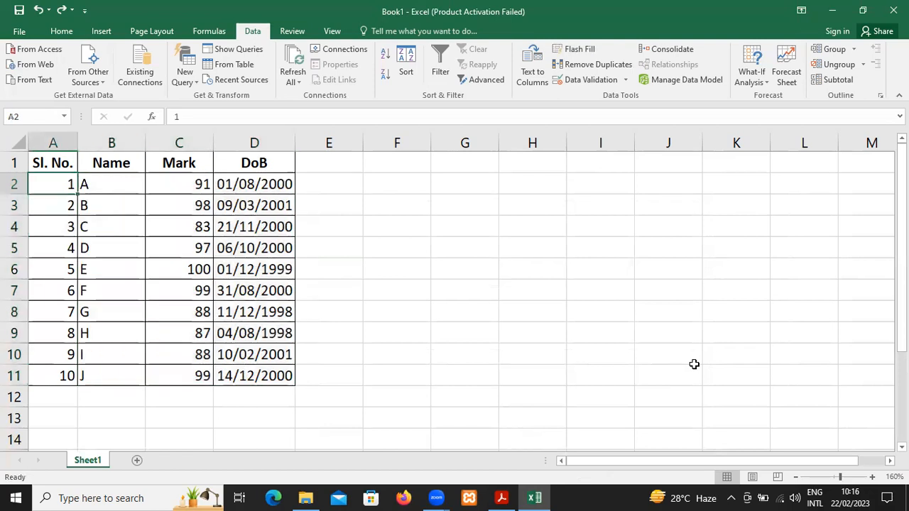
Switch to the presentation, read the slide on filtering data in MS Excel, and return to the workbook
{"action": "key", "text": "alt+Tab"}
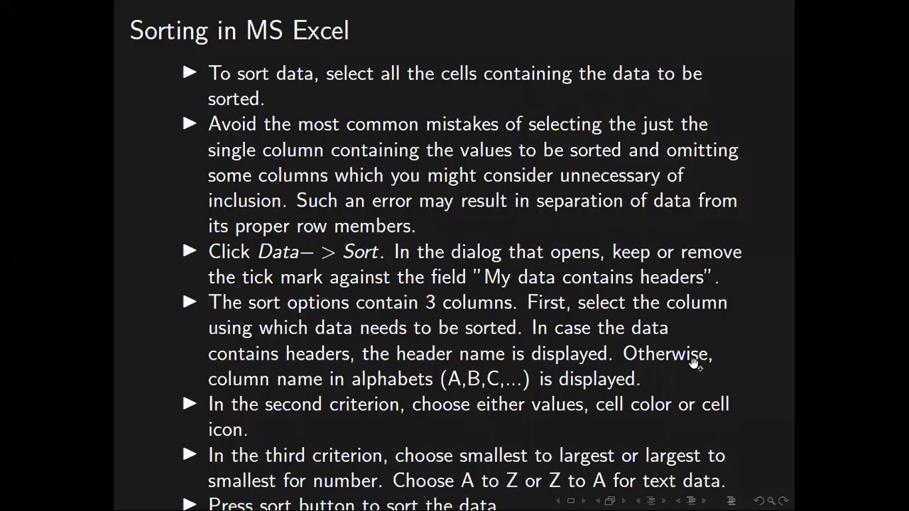
{"action": "key", "text": "Right"}
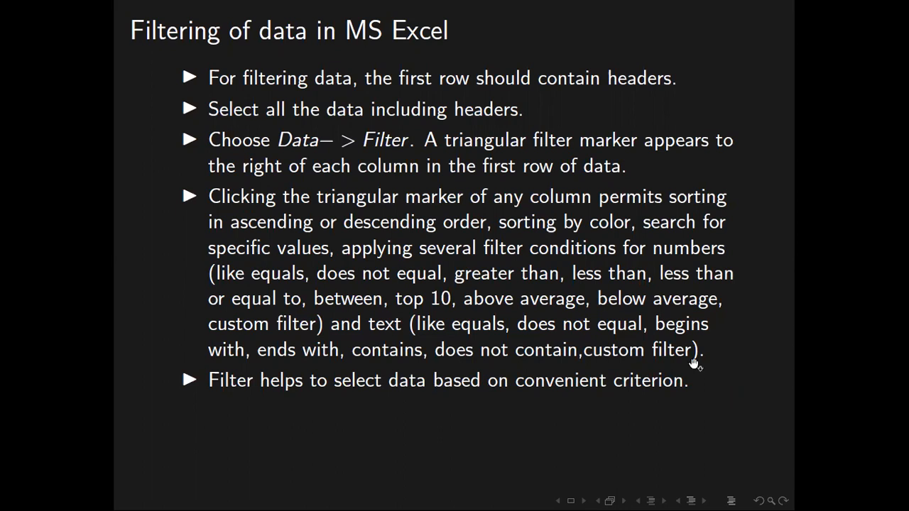
{"action": "key", "text": "alt+Tab"}
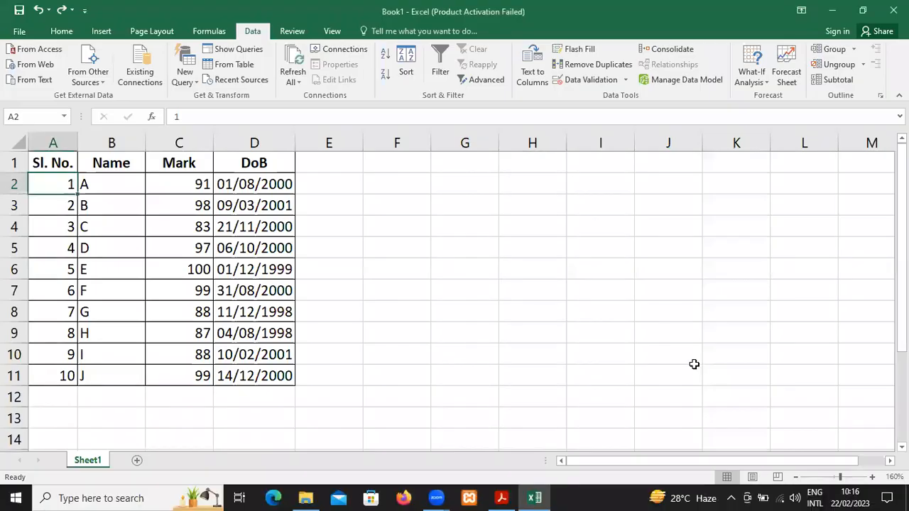
Turn on filtering for the whole table A1:D11, including its header row
{"action": "key", "text": "ctrl+a"}
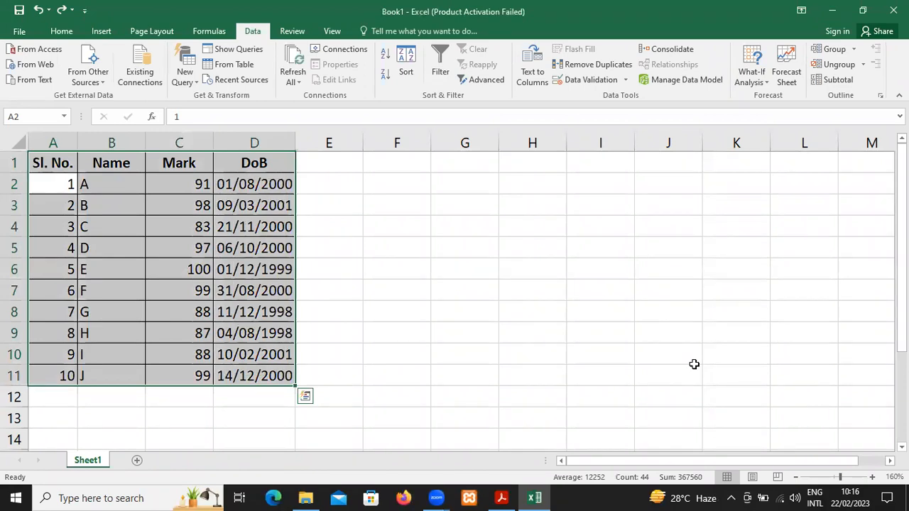
{"action": "left_click", "coordinate": [437, 60]}
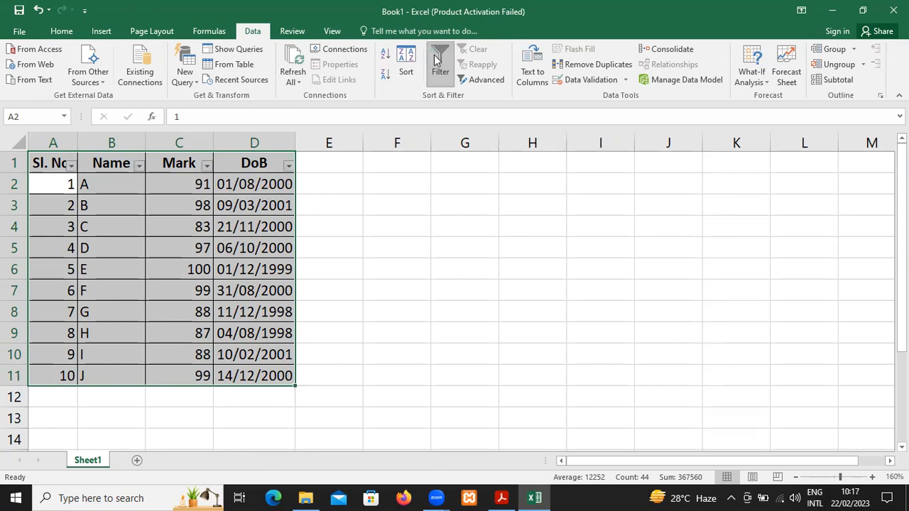
Sort the table from the Mark header's filter options from largest to smallest, and undo the sort
{"action": "left_click", "coordinate": [206, 167]}
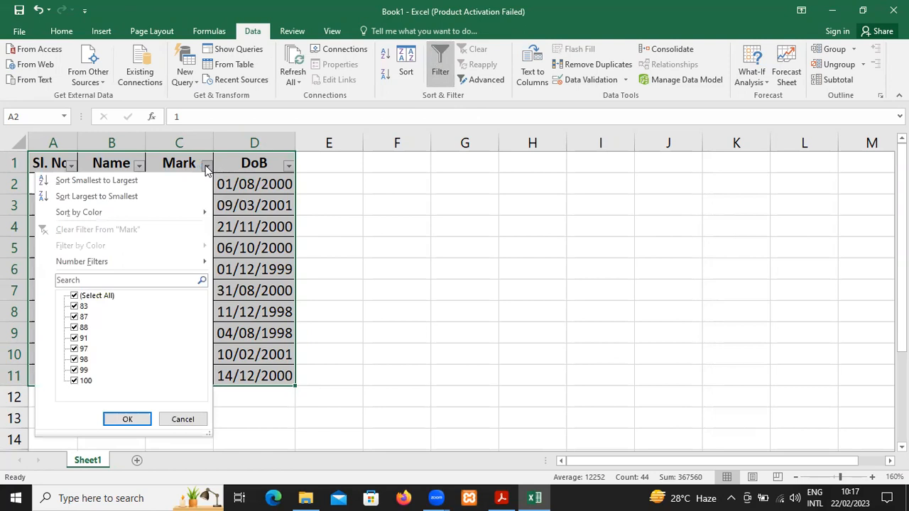
{"action": "left_click", "coordinate": [176, 199]}
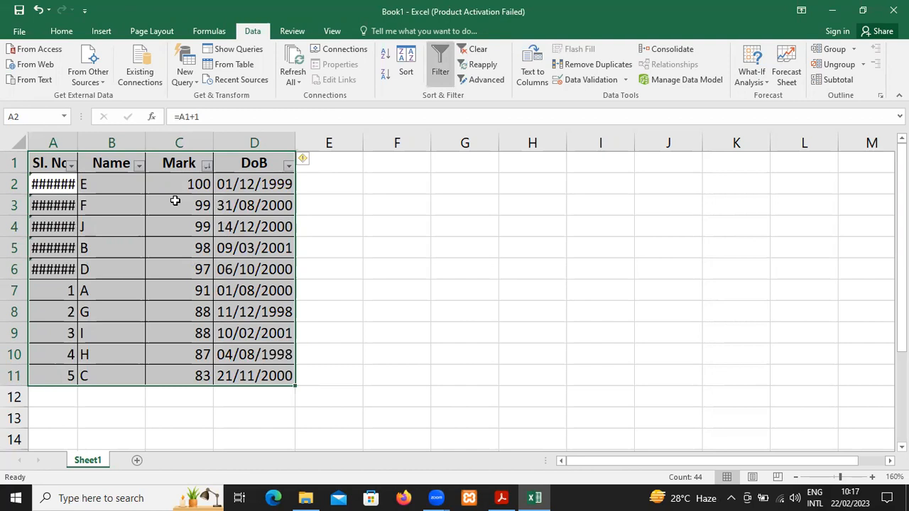
{"action": "key", "text": "ctrl+z"}
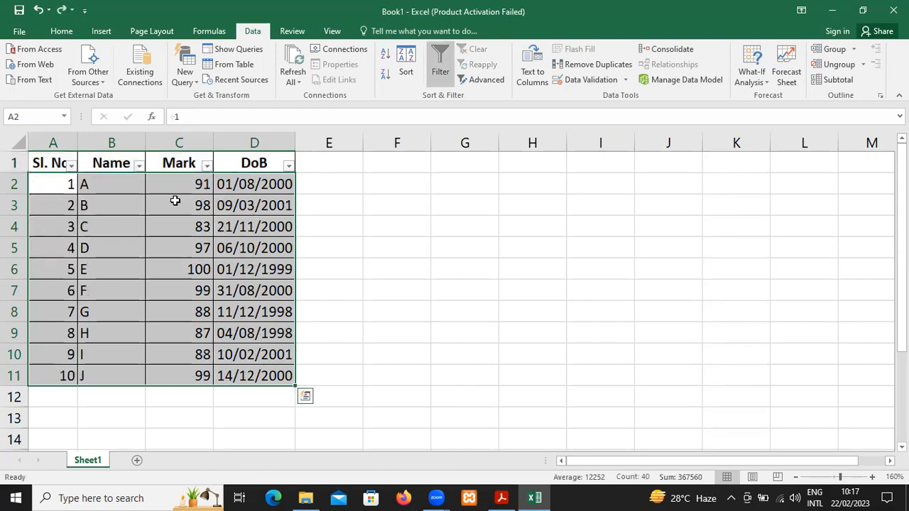
Convert the serial number formulas in A3:A11 to plain values by copying and pasting them in place, and clear the copy marquee
{"action": "key", "text": "Down"}
{"action": "key", "text": "Up"}
{"action": "key", "text": "Down"}
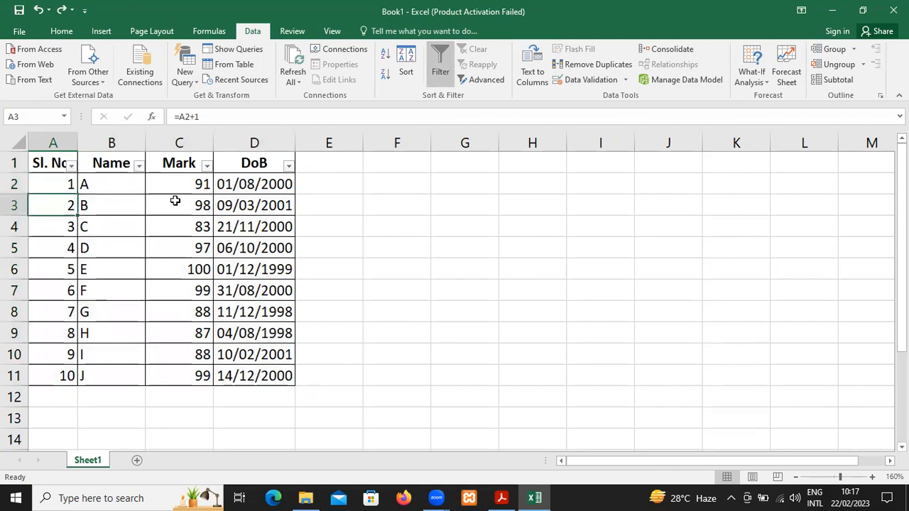
{"action": "key", "text": "Up"}
{"action": "key", "text": "Down"}
{"action": "key", "text": "shift+Down"}
{"action": "key", "text": "shift+Down"}
{"action": "key", "text": "shift+Down"}
{"action": "key", "text": "shift+Down"}
{"action": "key", "text": "shift+Down"}
{"action": "key", "text": "shift+Down"}
{"action": "key", "text": "shift+Down"}
{"action": "key", "text": "shift+Down"}
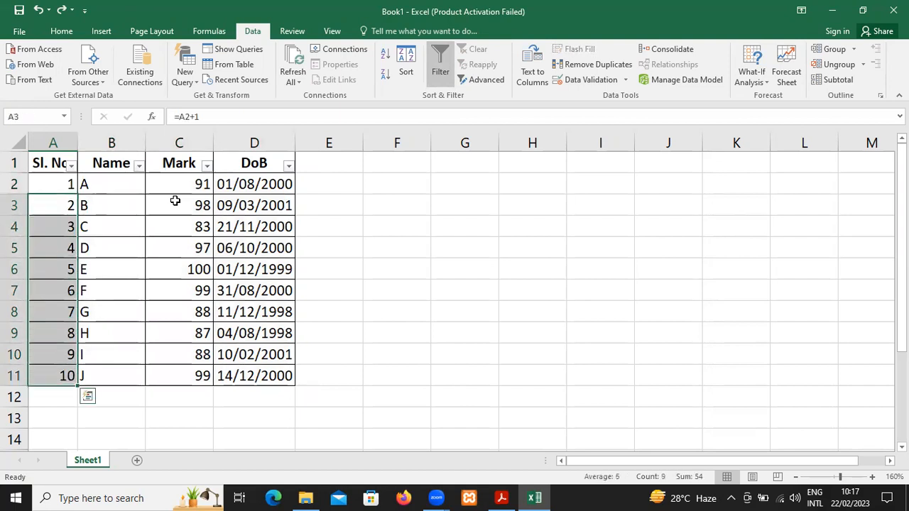
{"action": "key", "text": "ctrl+c"}
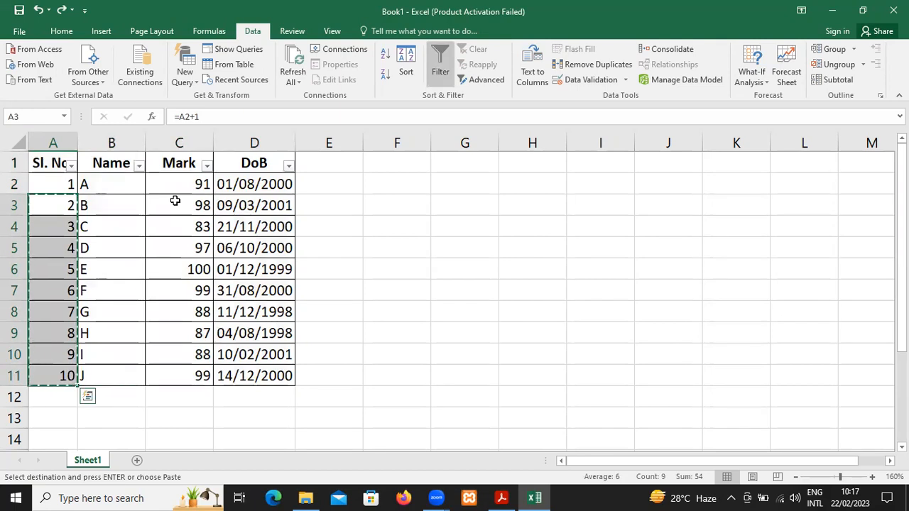
{"action": "key", "text": "ctrl+alt+v"}
{"action": "key", "text": "v"}
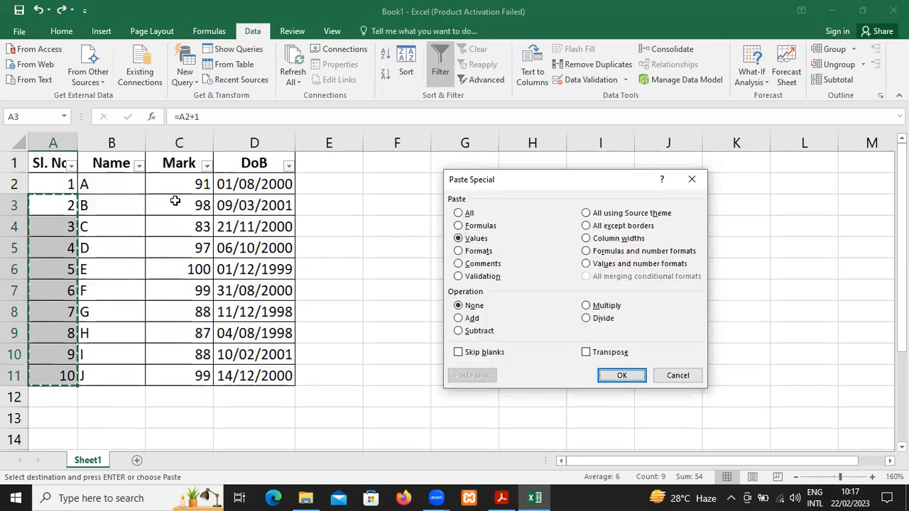
{"action": "key", "text": "Return"}
{"action": "key", "text": "Up"}
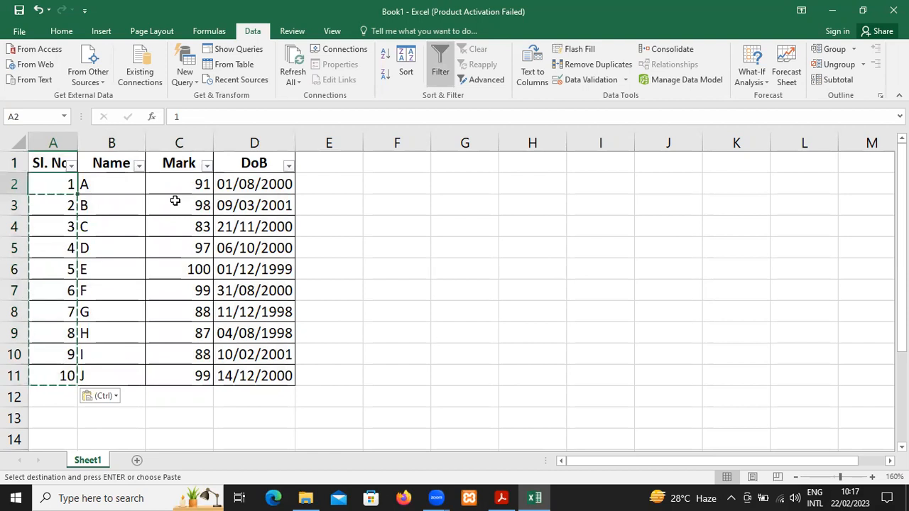
{"action": "key", "text": "Escape"}
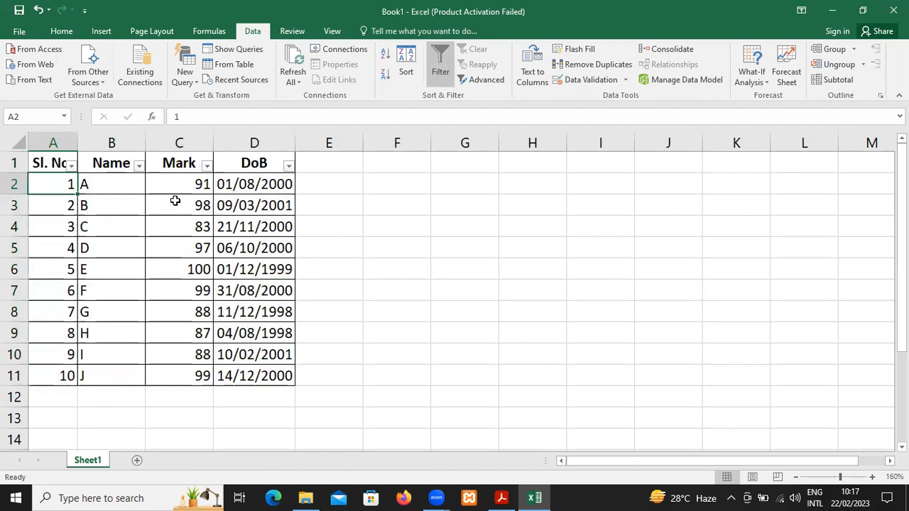
Sort the table by Name from Z to A using the filter options in the Name header
{"action": "left_click", "coordinate": [139, 166]}
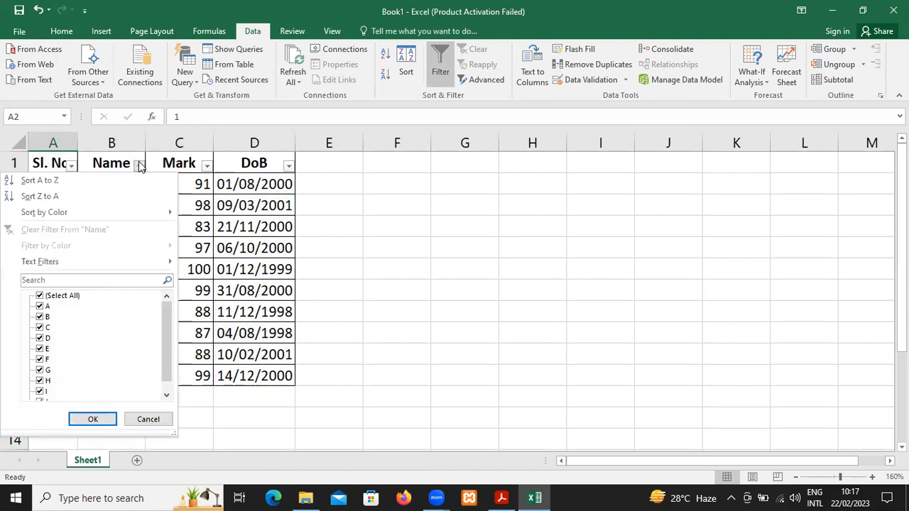
{"action": "left_click", "coordinate": [126, 197]}
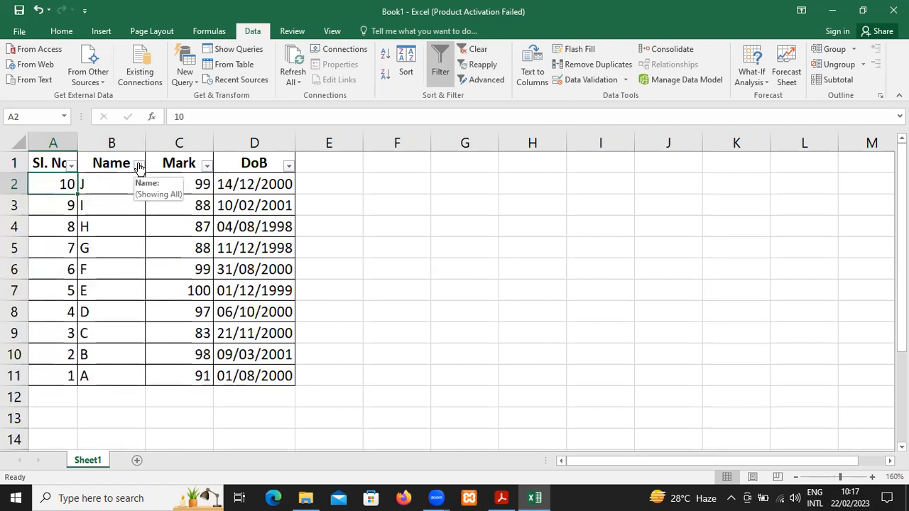
{"action": "left_click", "coordinate": [139, 165]}
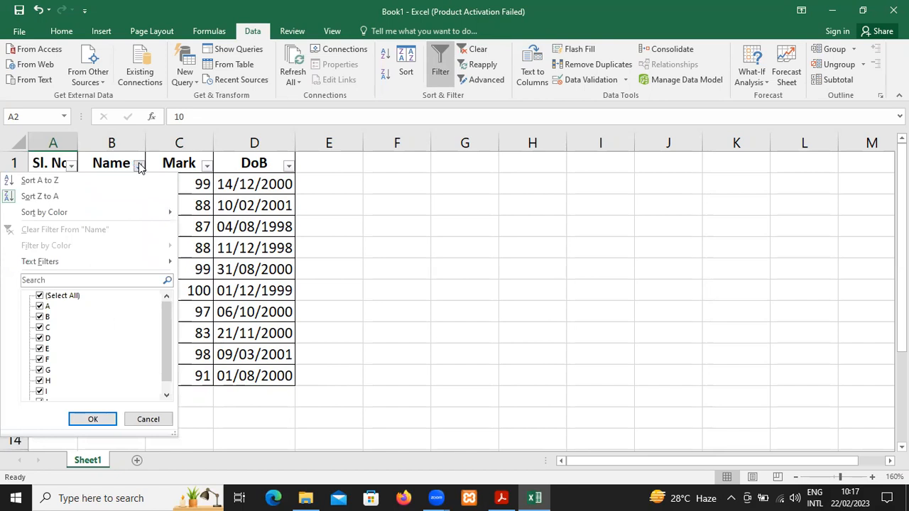
Sort the table by DoB from oldest to newest using its header filter, and look at the Mark column's filter options
{"action": "left_click", "coordinate": [287, 166]}
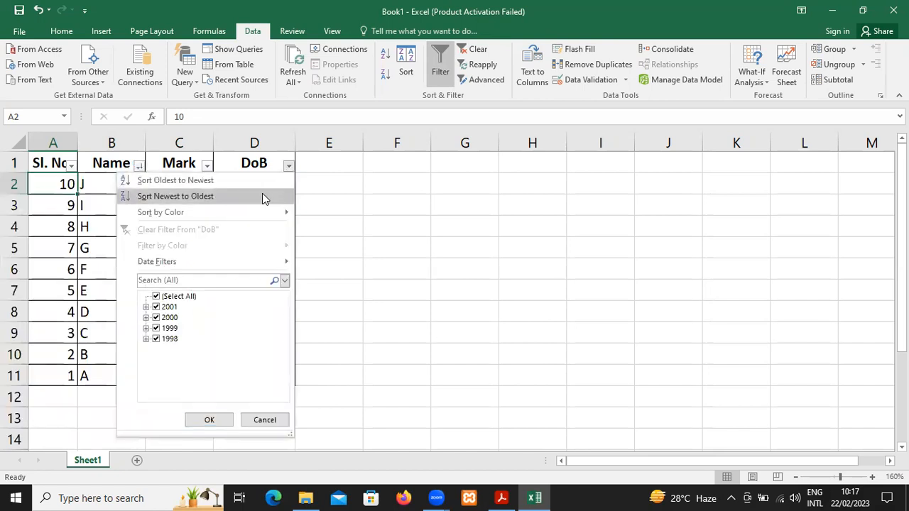
{"action": "left_click", "coordinate": [263, 182]}
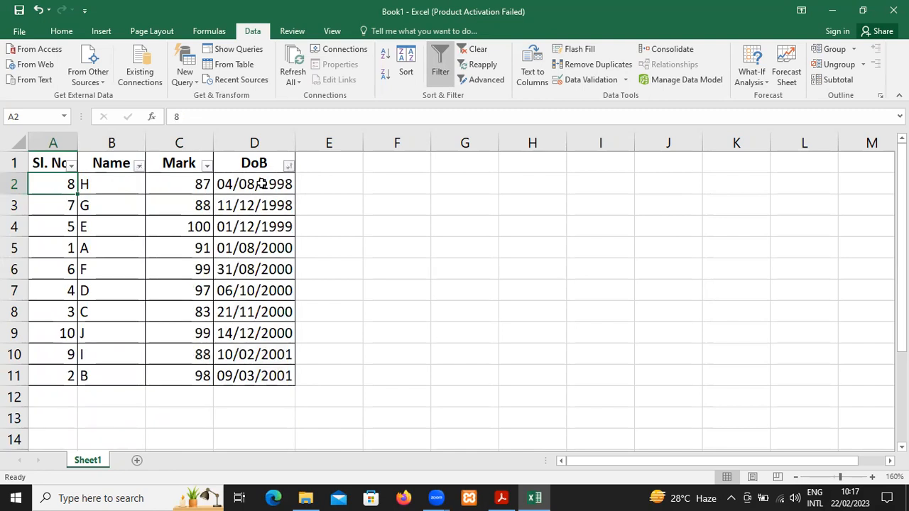
{"action": "left_click", "coordinate": [205, 165]}
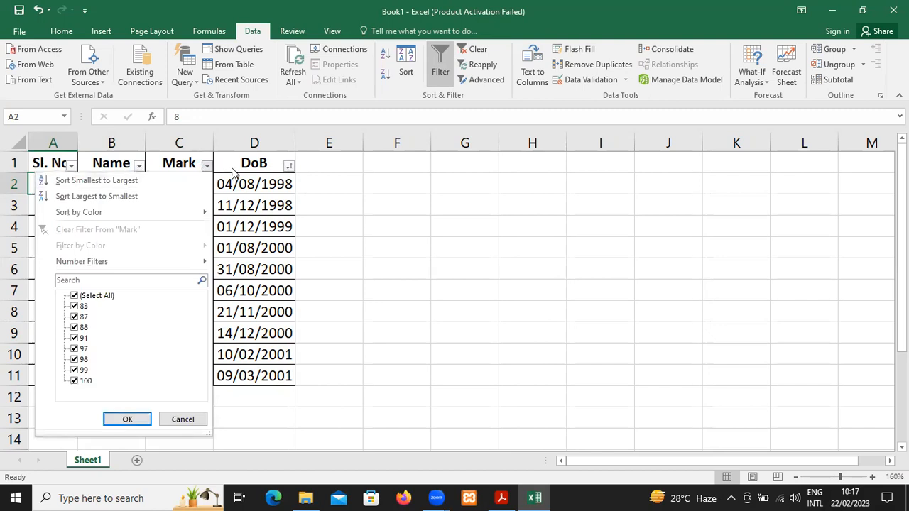
{"action": "left_click", "coordinate": [254, 166]}
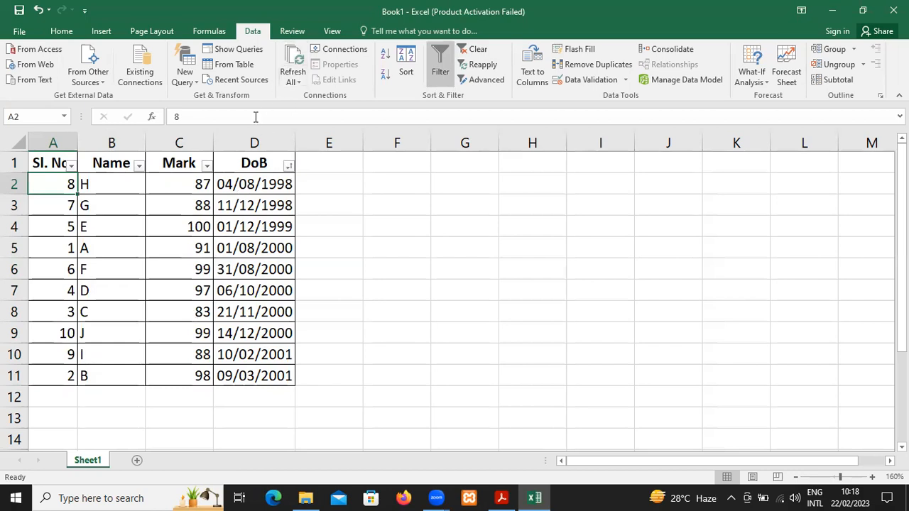
Filter the table by Mark to show only rows with values greater than or equal to 90
{"action": "left_click", "coordinate": [206, 165]}
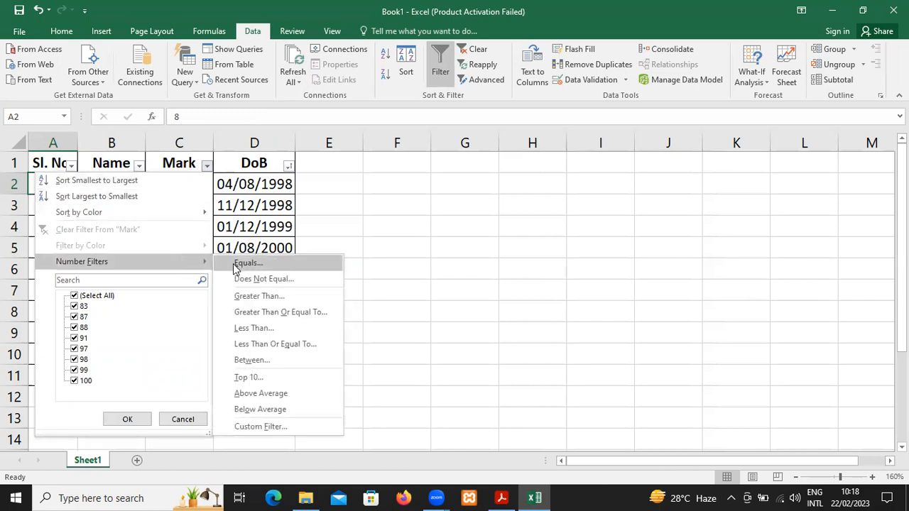
{"action": "left_click", "coordinate": [251, 316]}
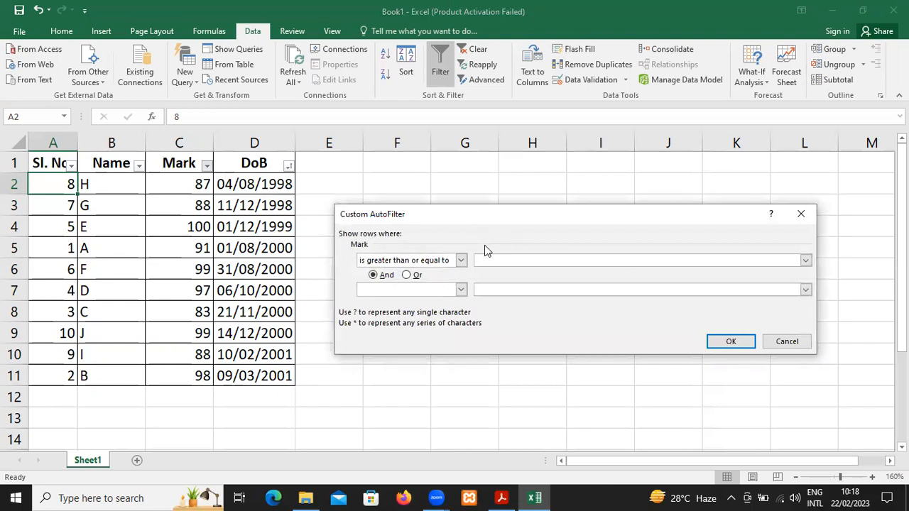
{"action": "type", "text": "90"}
{"action": "left_click", "coordinate": [732, 342]}
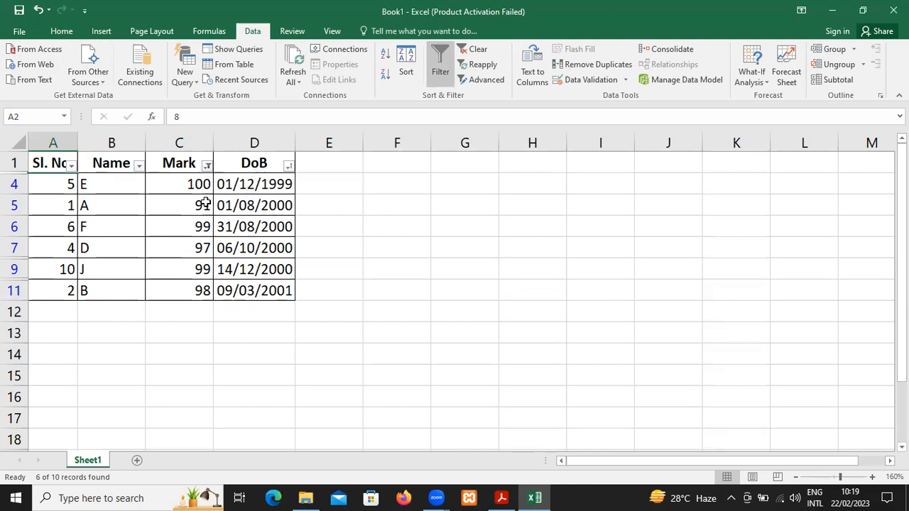
Clear the number filter from the Mark column
{"action": "left_click", "coordinate": [167, 166]}
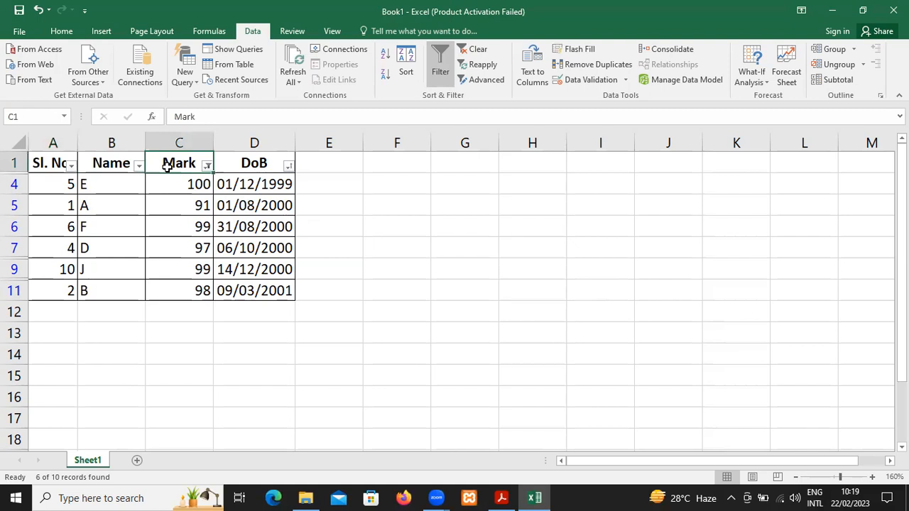
{"action": "left_click", "coordinate": [207, 166]}
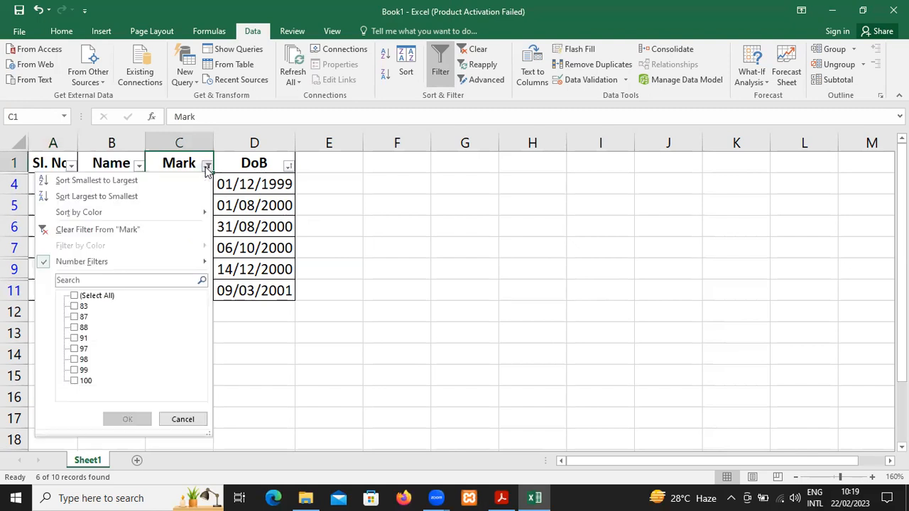
{"action": "left_click", "coordinate": [128, 228]}
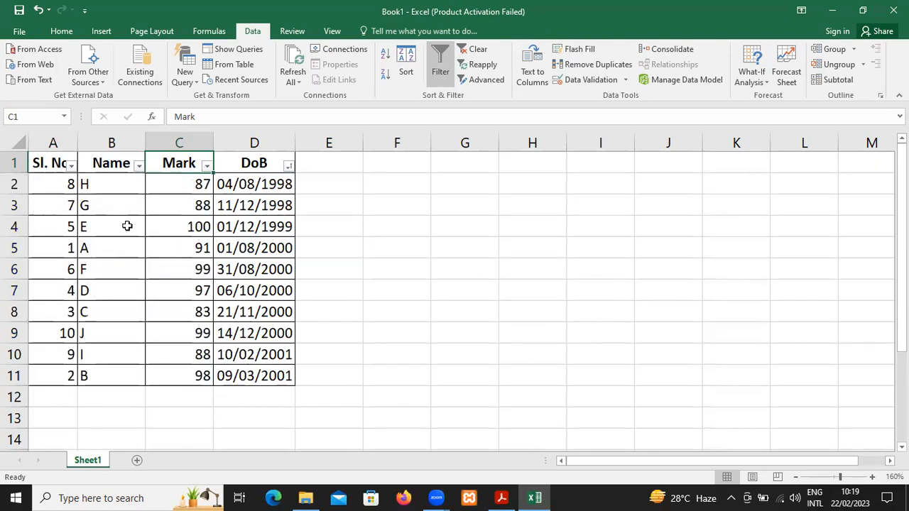
Examine the number filter options of the Mark column and the text filter options of the Name column
{"action": "left_click", "coordinate": [206, 166]}
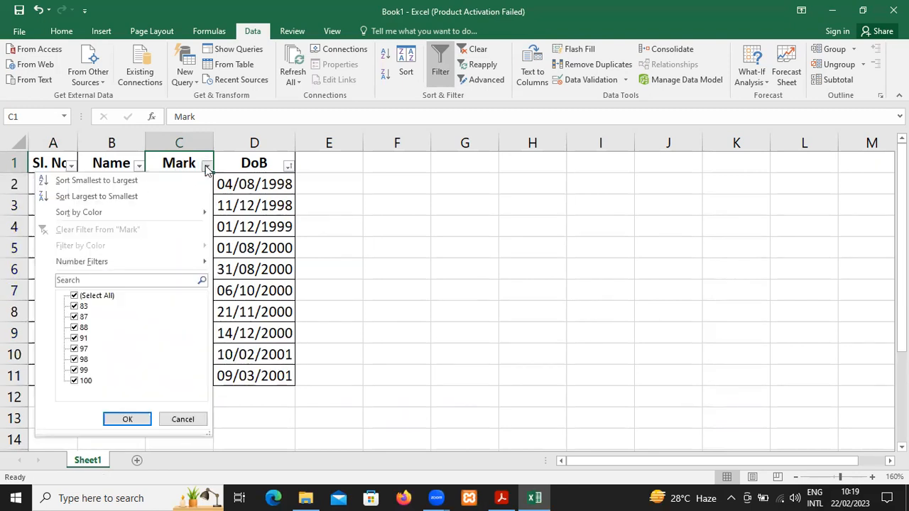
{"action": "mouse_move", "coordinate": [114, 261]}
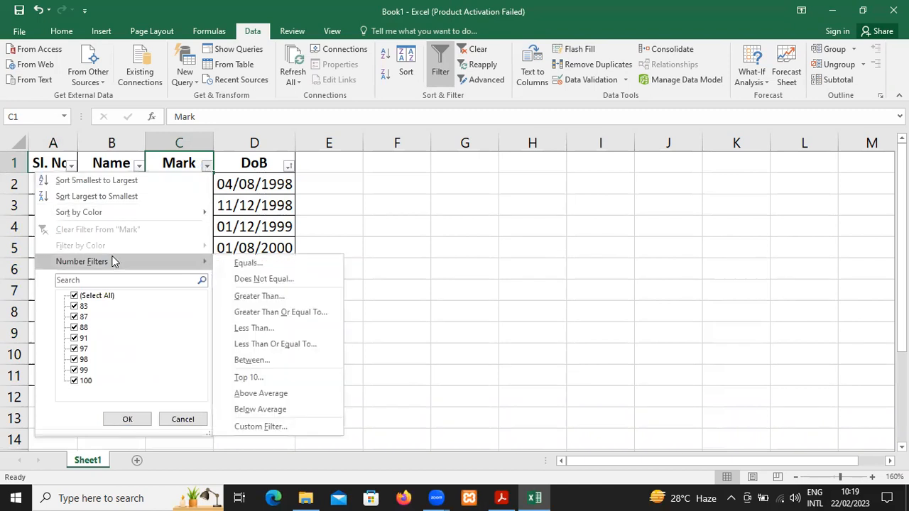
{"action": "left_click", "coordinate": [351, 182]}
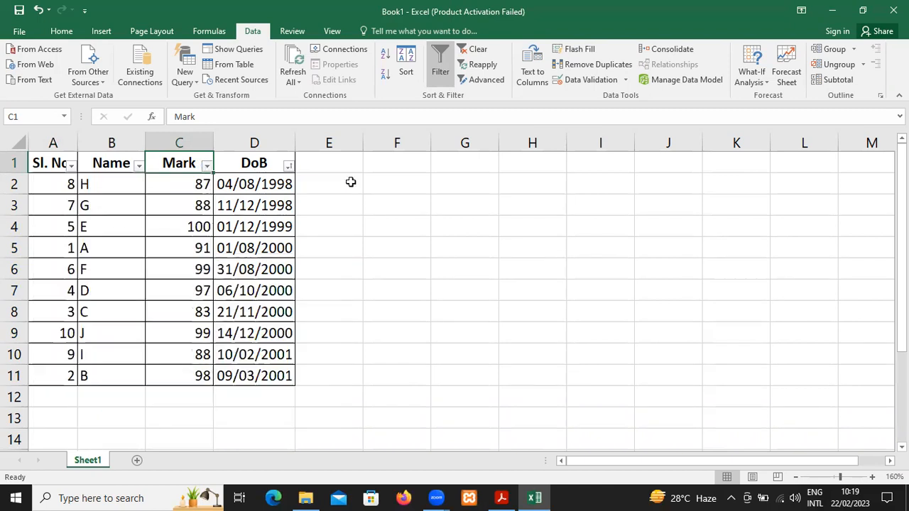
{"action": "left_click", "coordinate": [137, 166]}
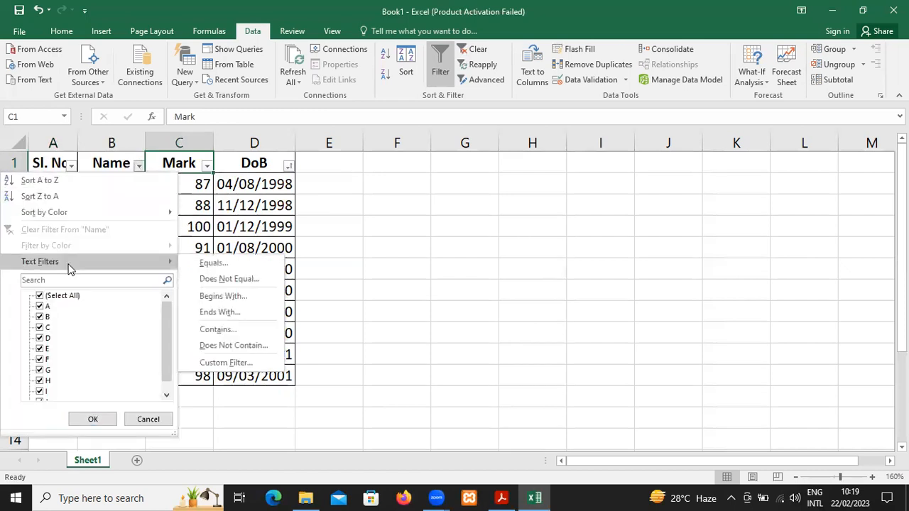
{"action": "left_click", "coordinate": [380, 201]}
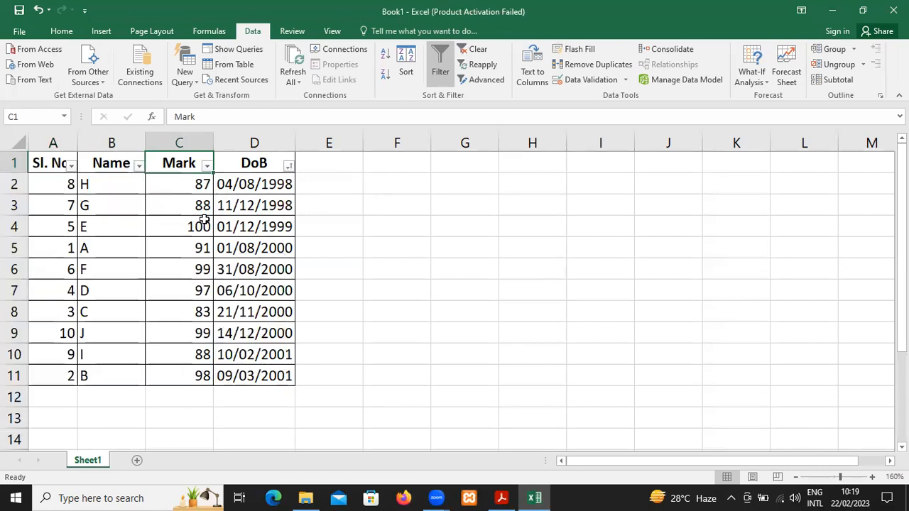
Select the whole table and clear its filter and sort state
{"action": "left_click", "coordinate": [53, 178]}
{"action": "key", "text": "ctrl+a"}
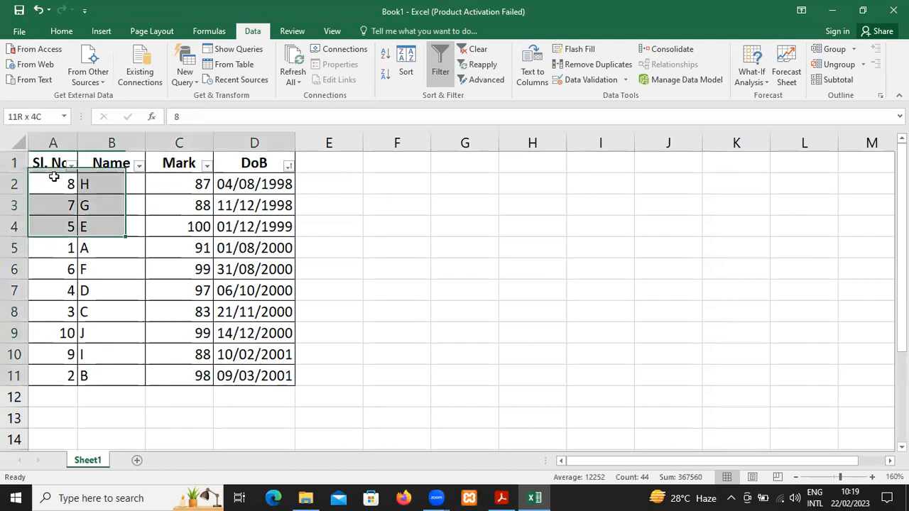
{"action": "left_click", "coordinate": [485, 54]}
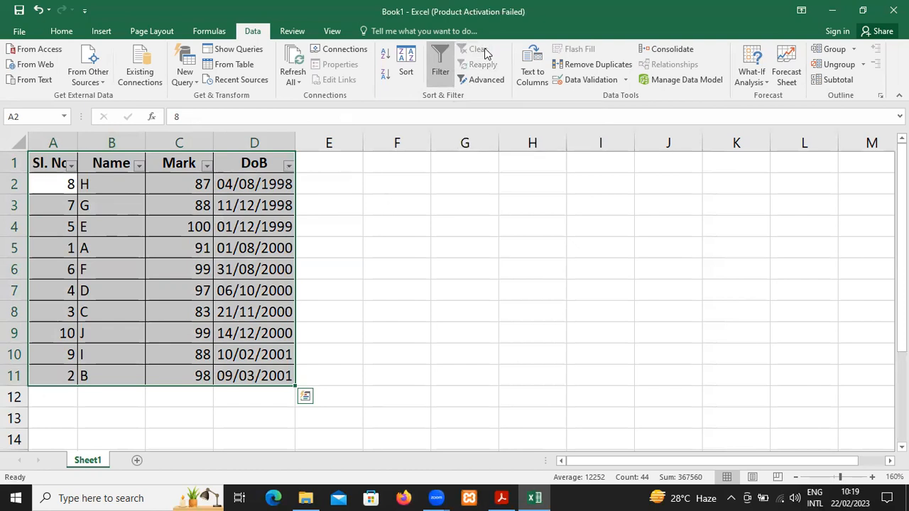
Check the Mark column's filter options and close them without changing anything
{"action": "left_click", "coordinate": [194, 182]}
{"action": "left_click", "coordinate": [206, 166]}
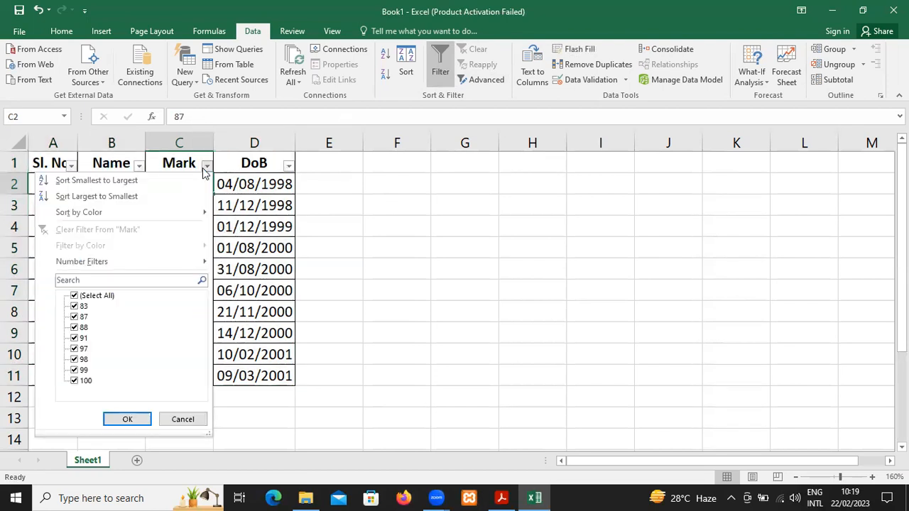
{"action": "left_click", "coordinate": [204, 173]}
Select the whole table and remove the filter controls from its header row
{"action": "left_click", "coordinate": [185, 163]}
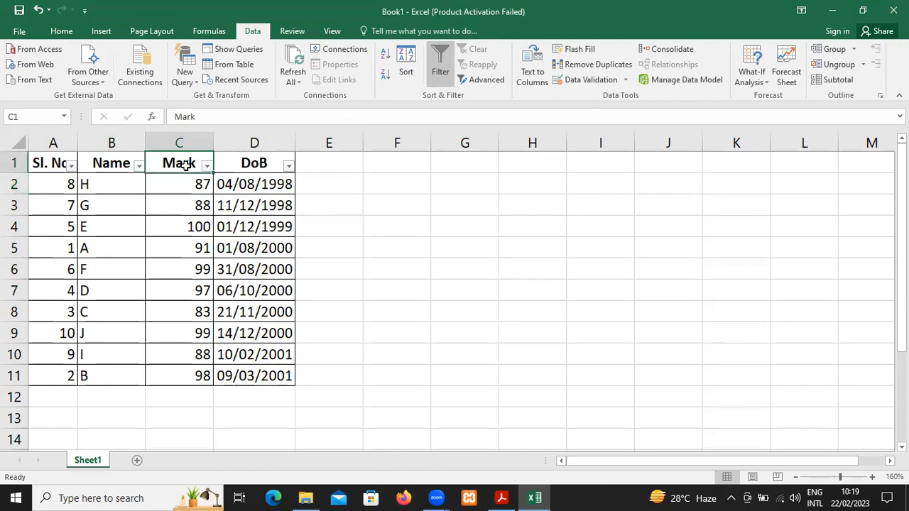
{"action": "key", "text": "ctrl+a"}
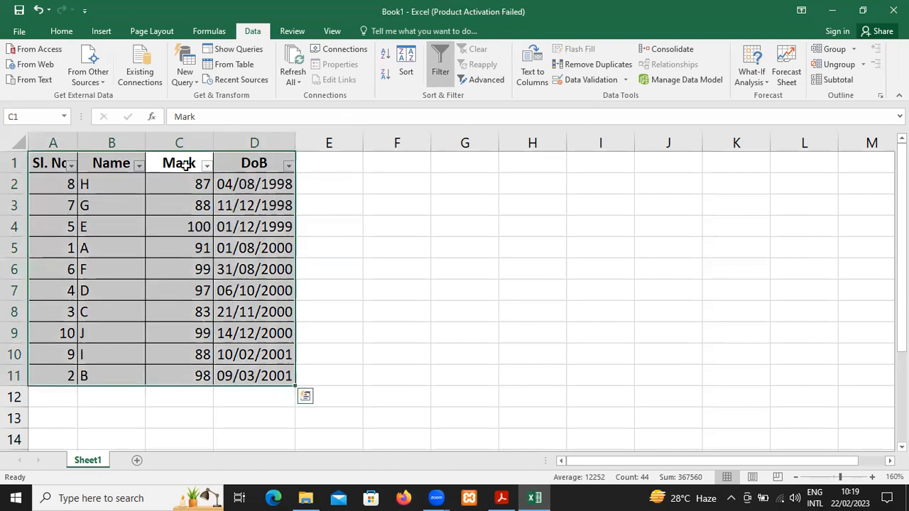
{"action": "left_click", "coordinate": [442, 74]}
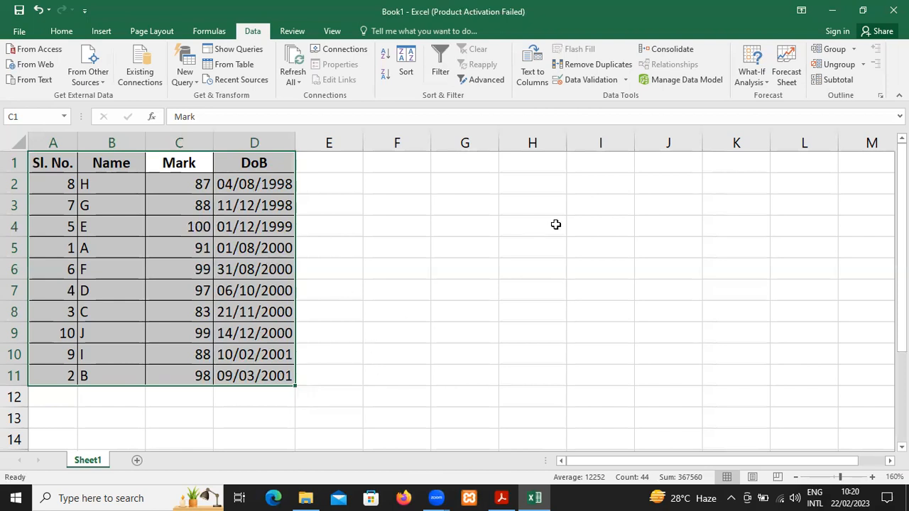
Start the Text to Columns command on the selected table
{"action": "left_click", "coordinate": [526, 84]}
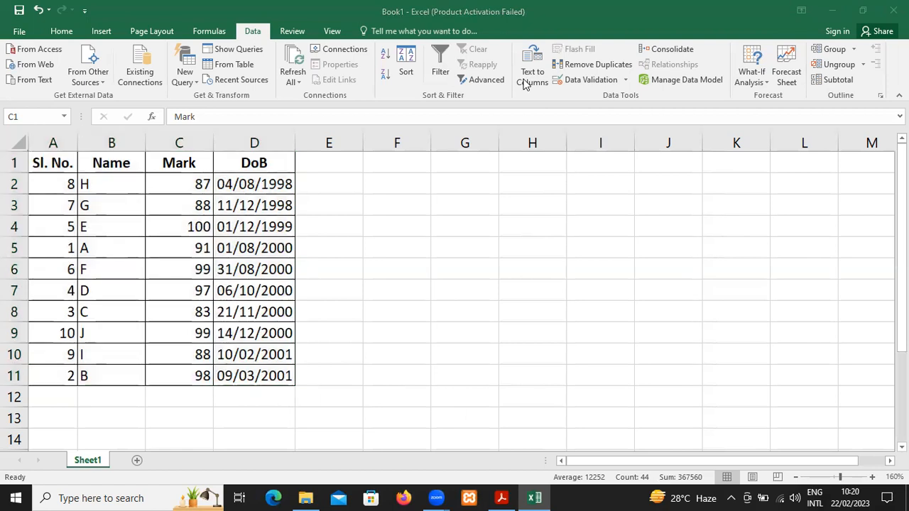